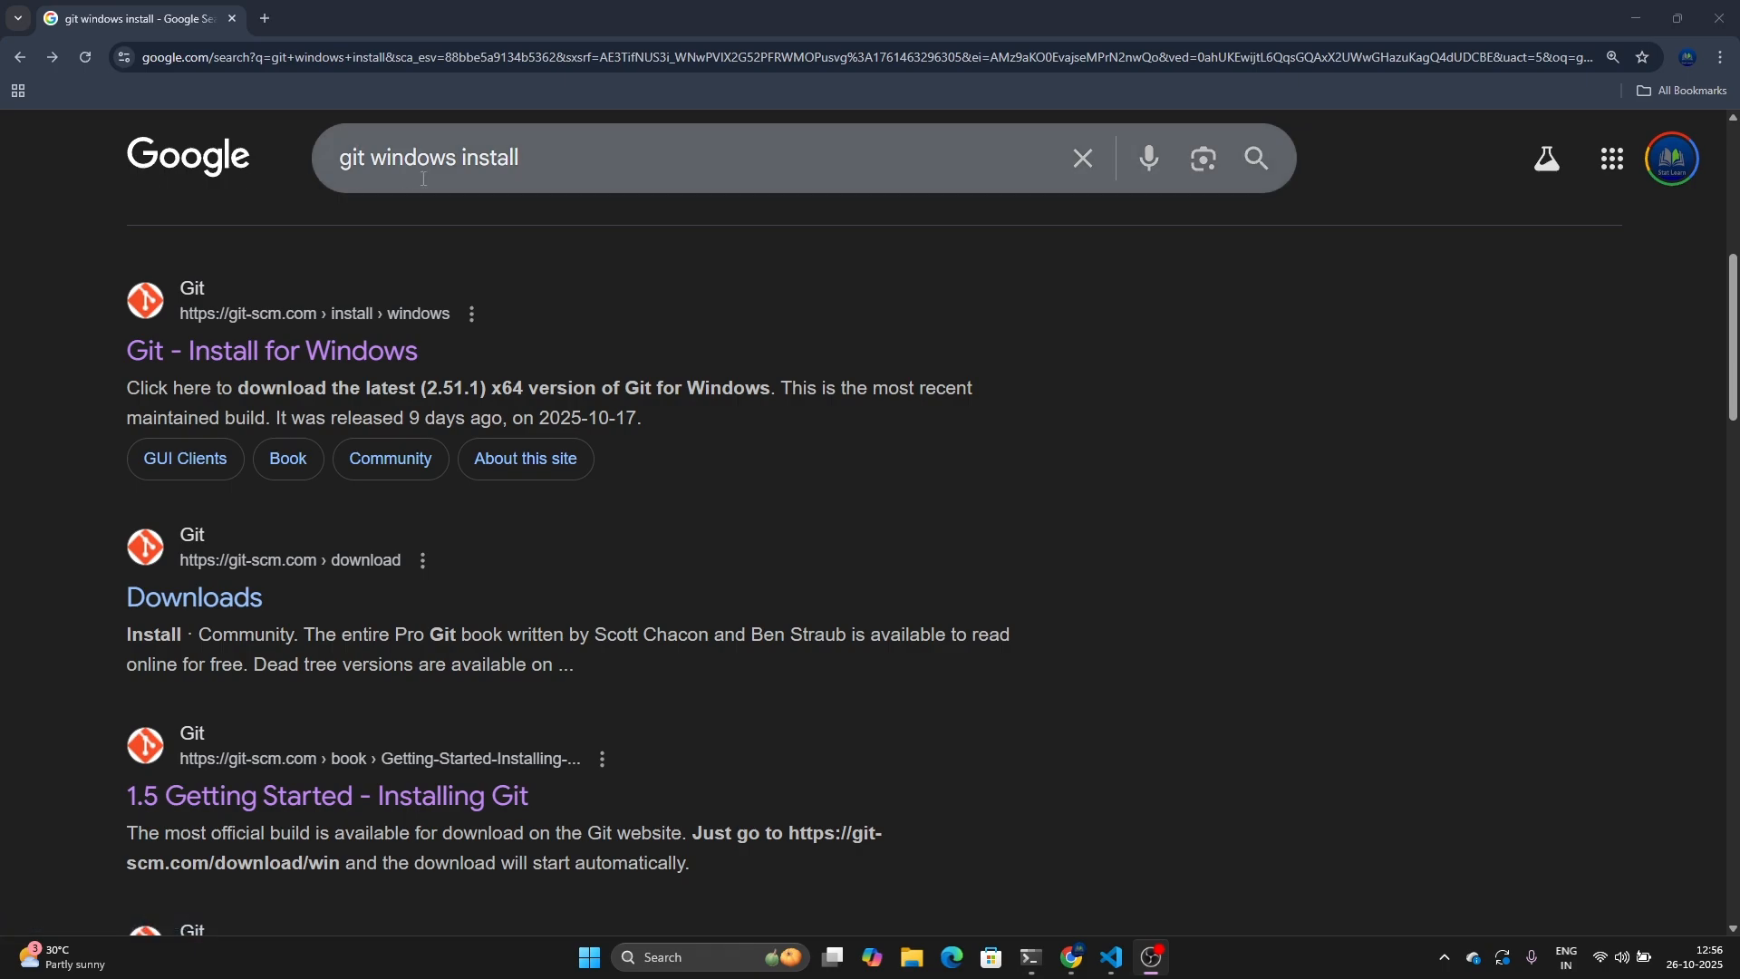
Step: Open the Git install page for Windows from the search results and download the latest x64 version of Git for Windows
left_click_drag(524, 159, 285, 167)
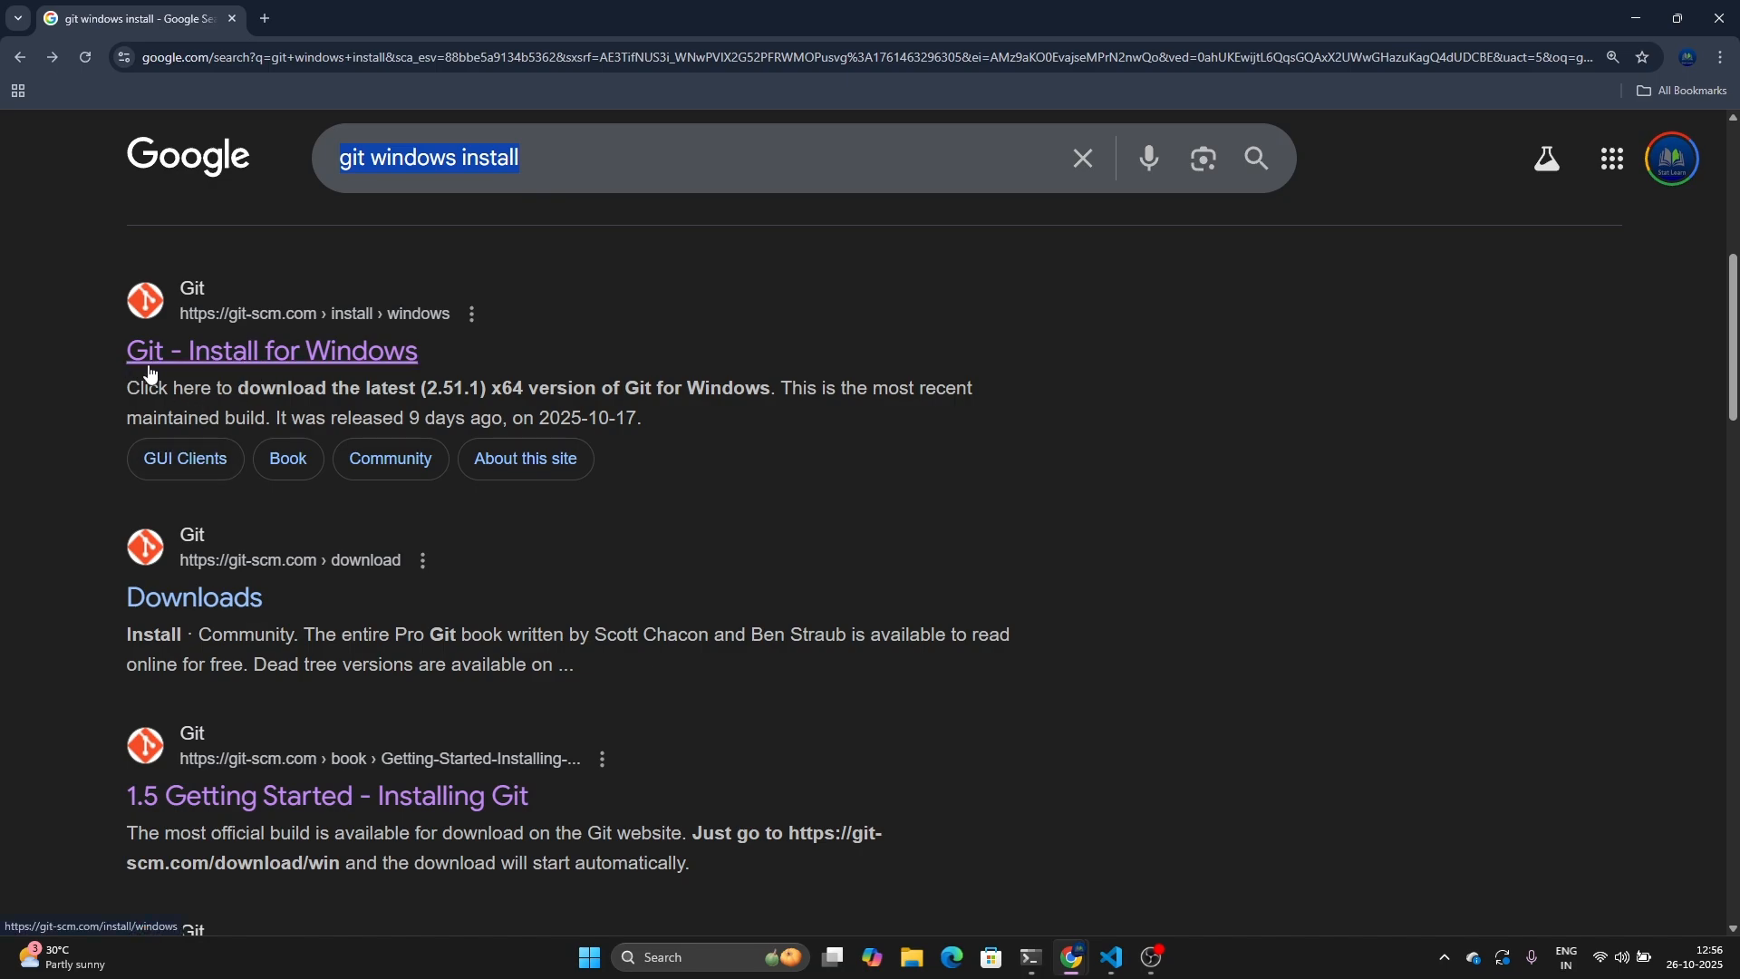
left_click(272, 363)
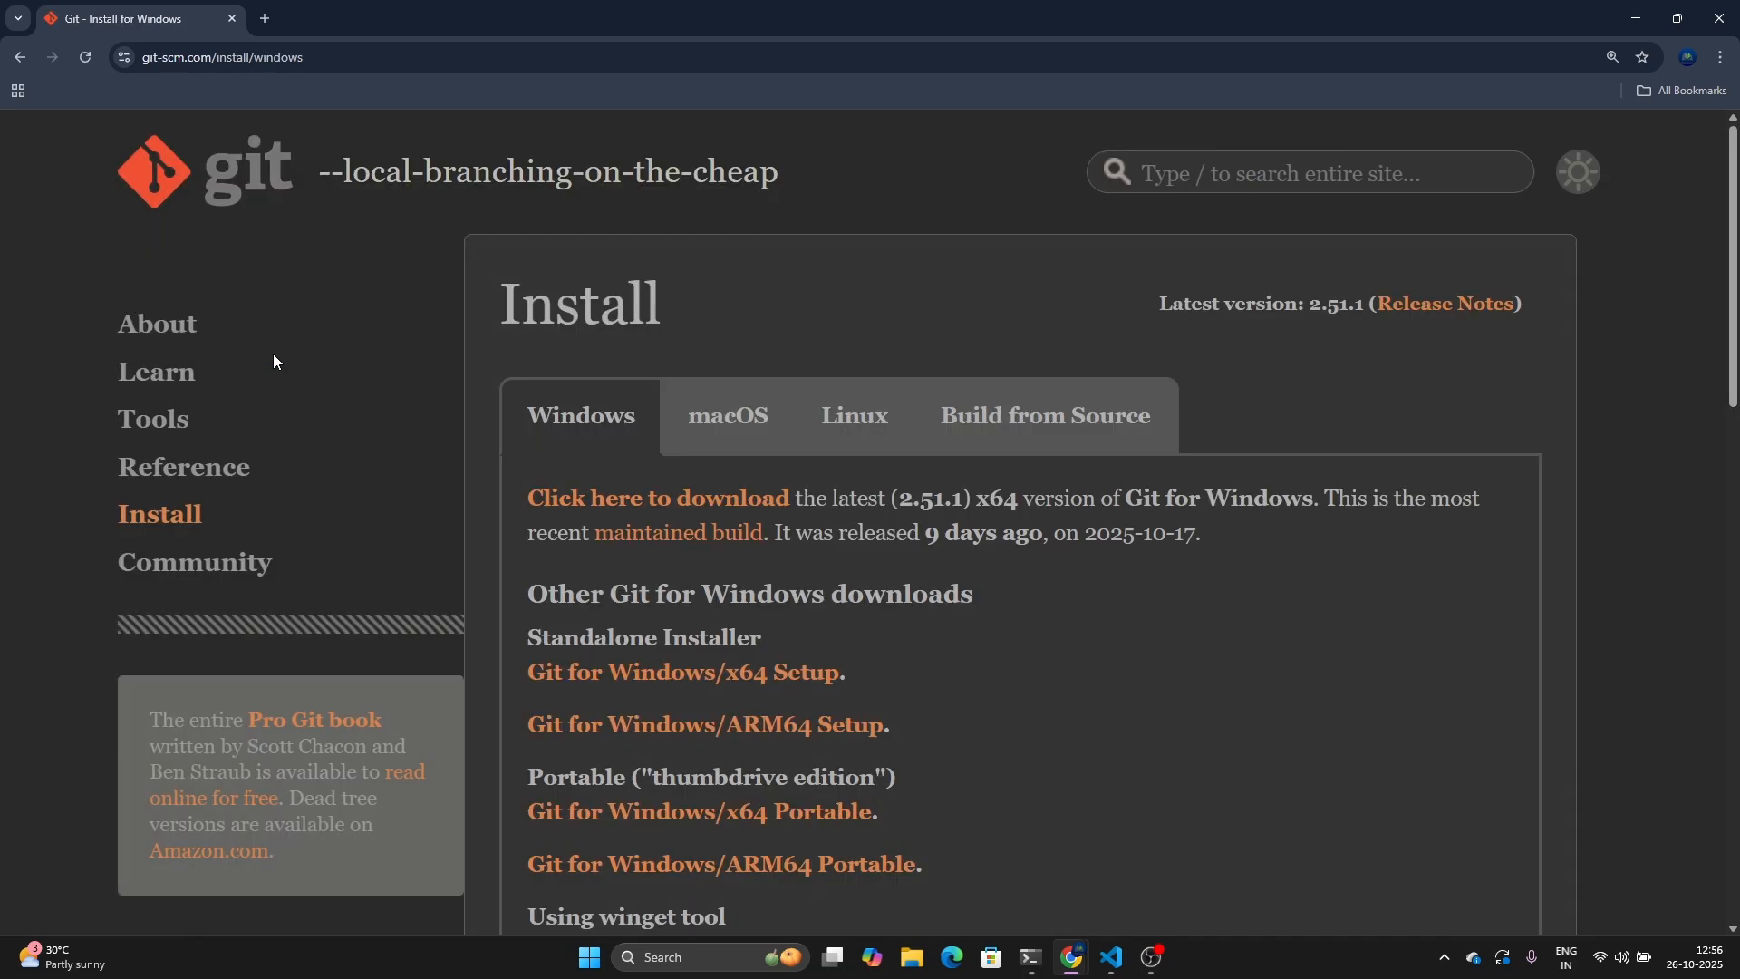
left_click(209, 57)
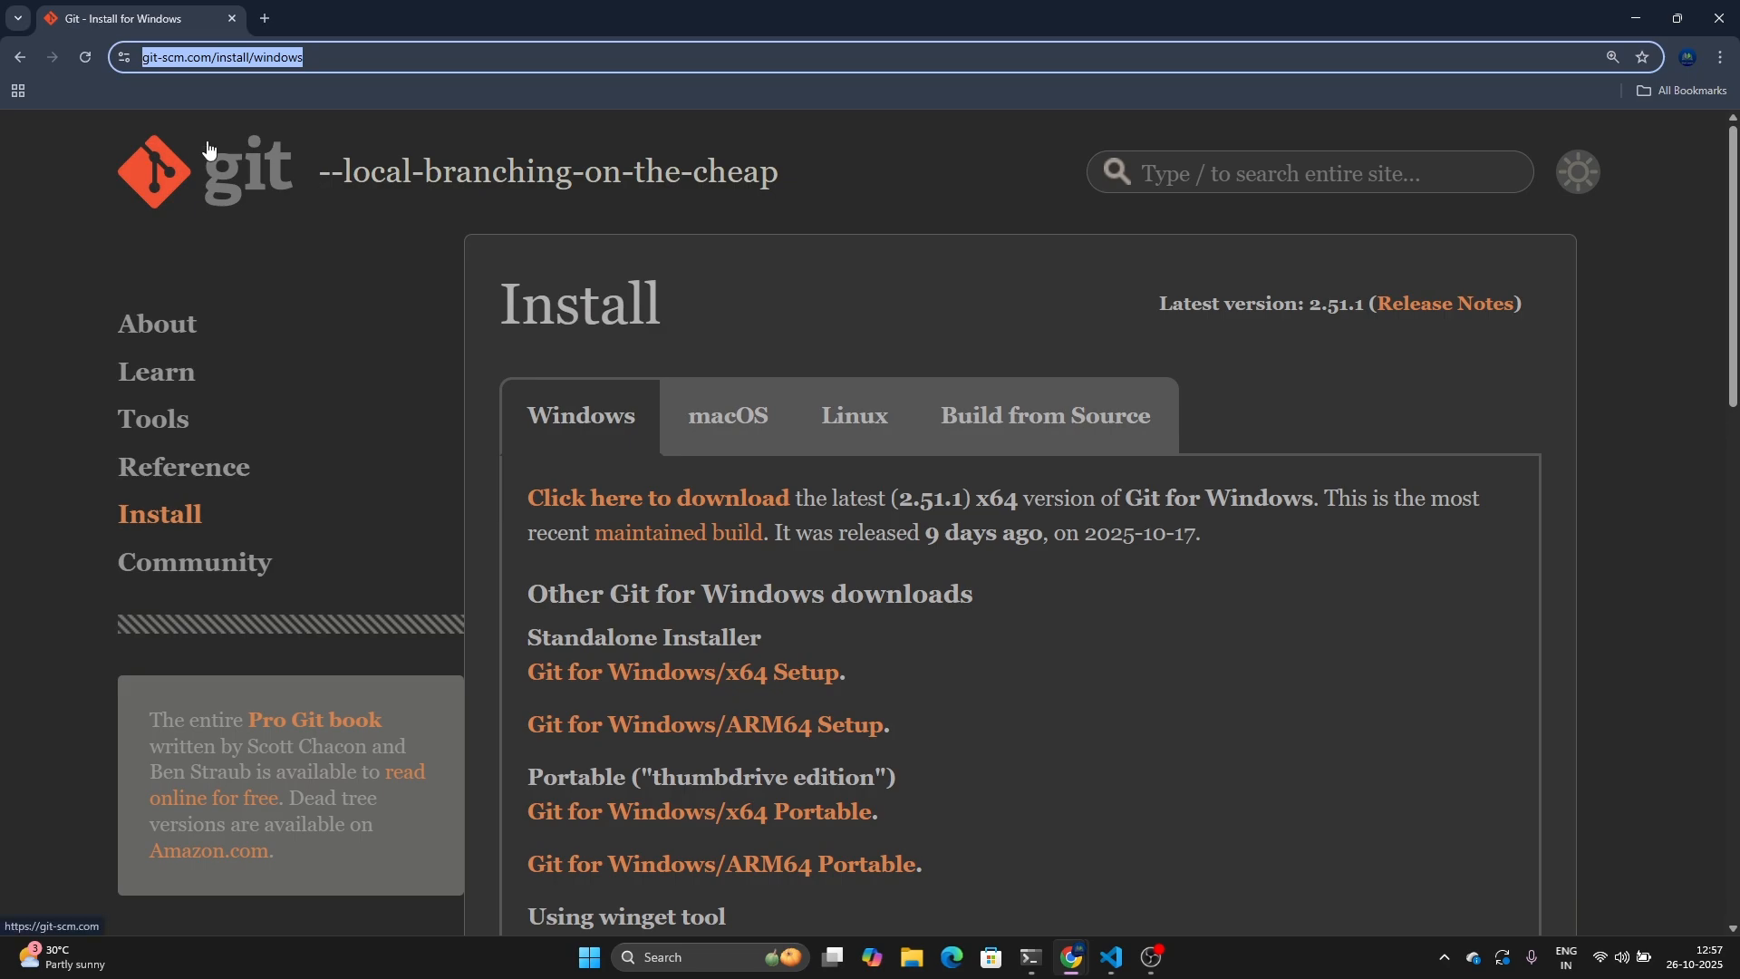
left_click_drag(667, 318, 477, 319)
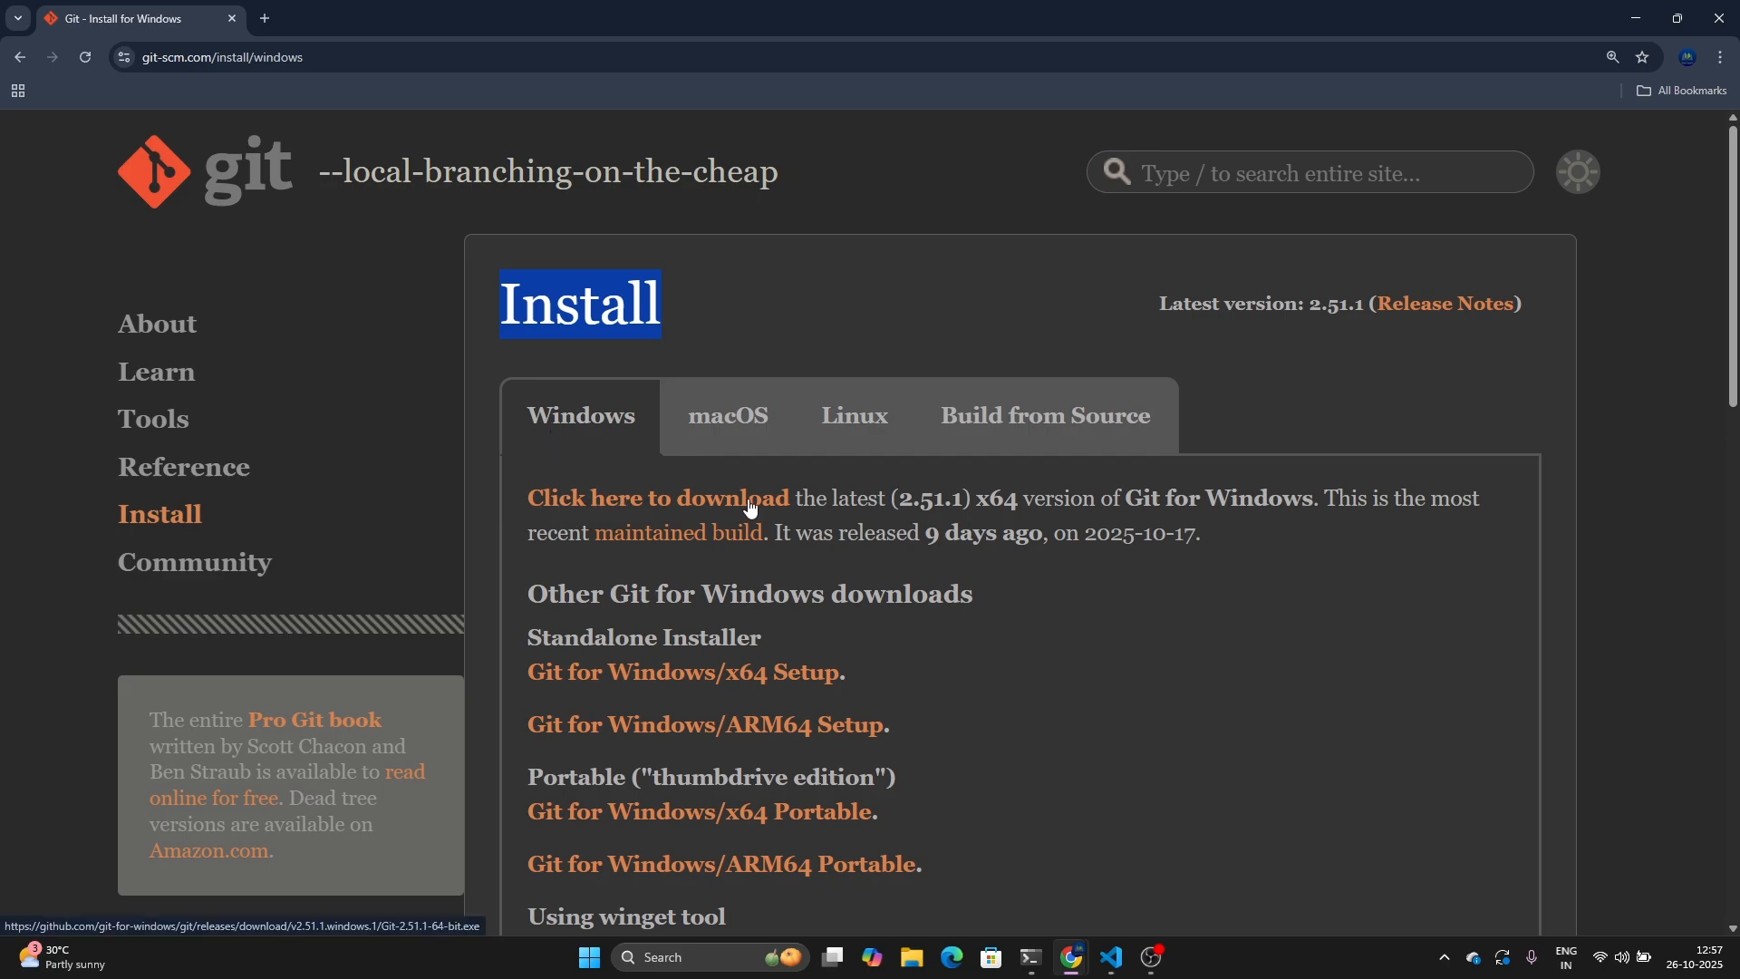
left_click(699, 505)
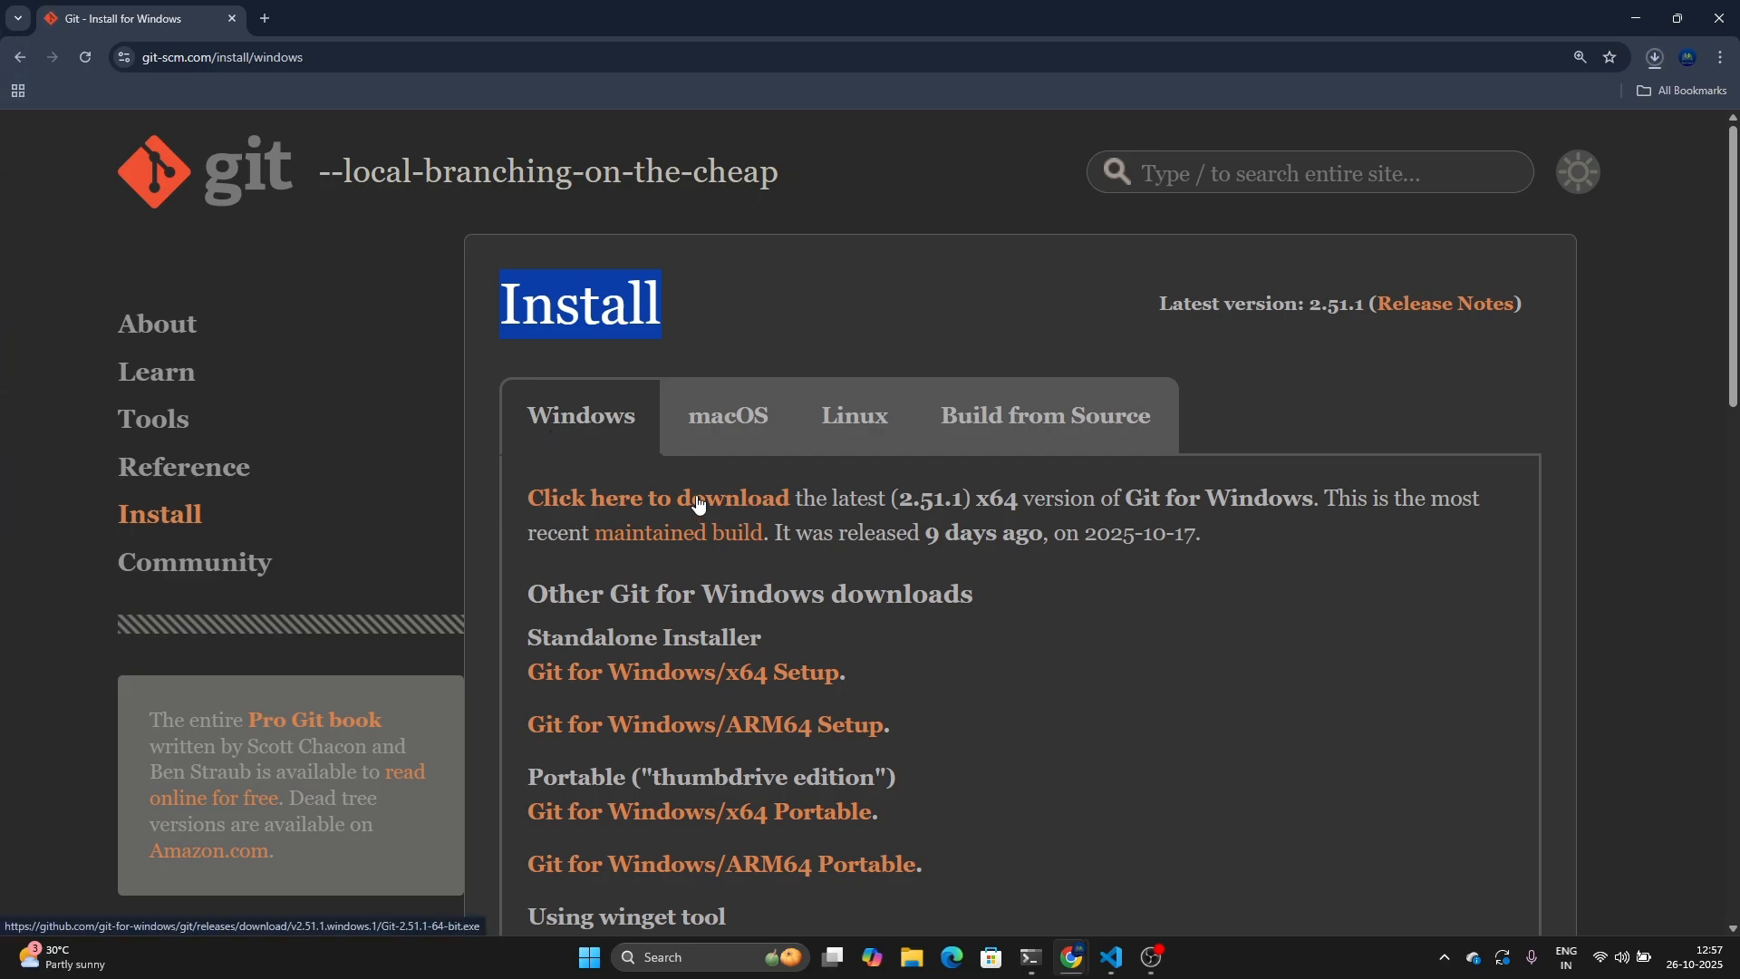
left_click(1655, 57)
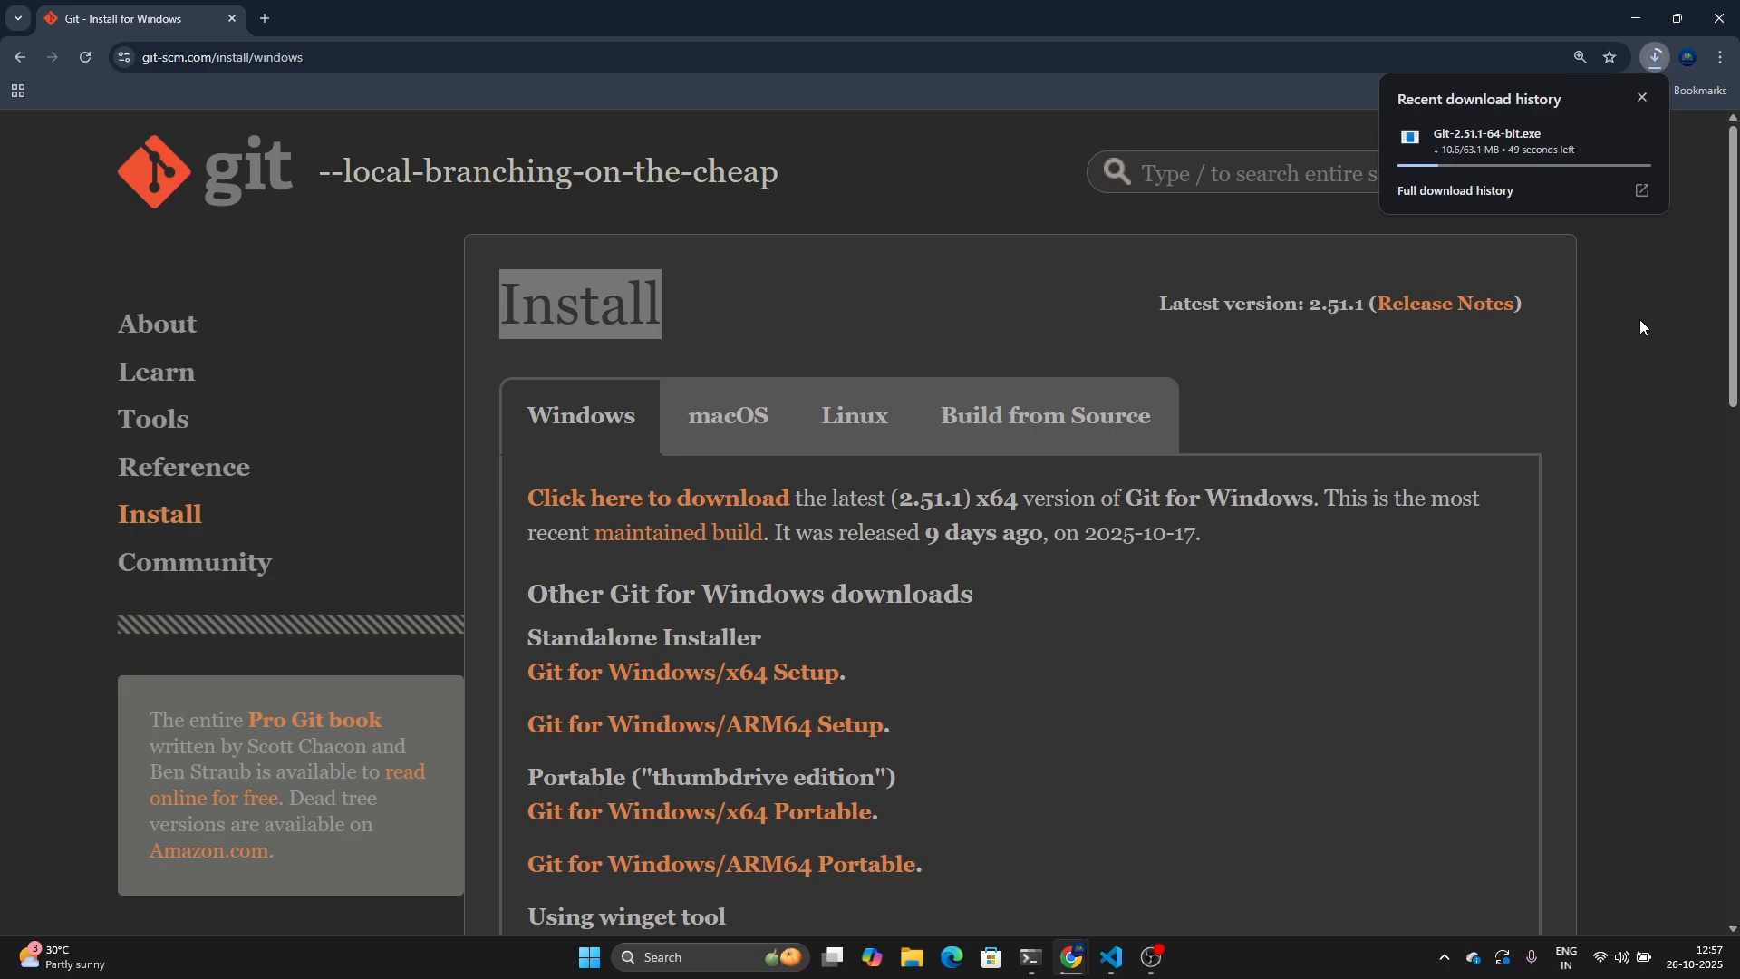
left_click(1602, 430)
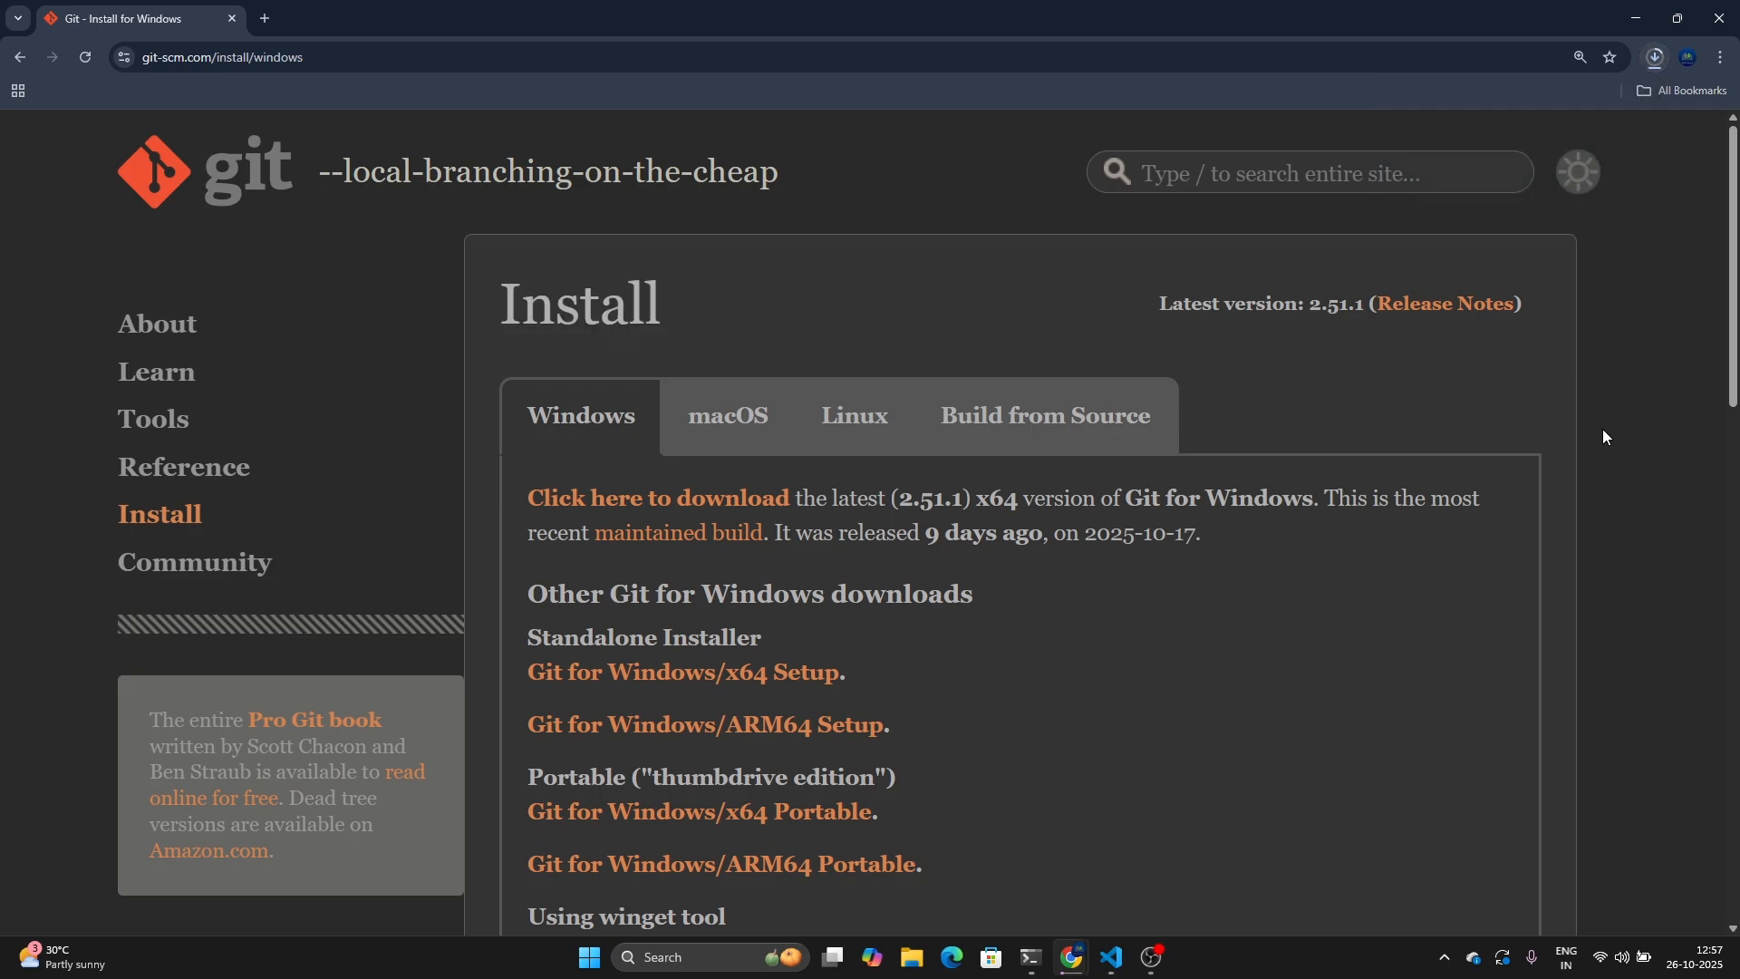
left_click_drag(902, 501, 1303, 503)
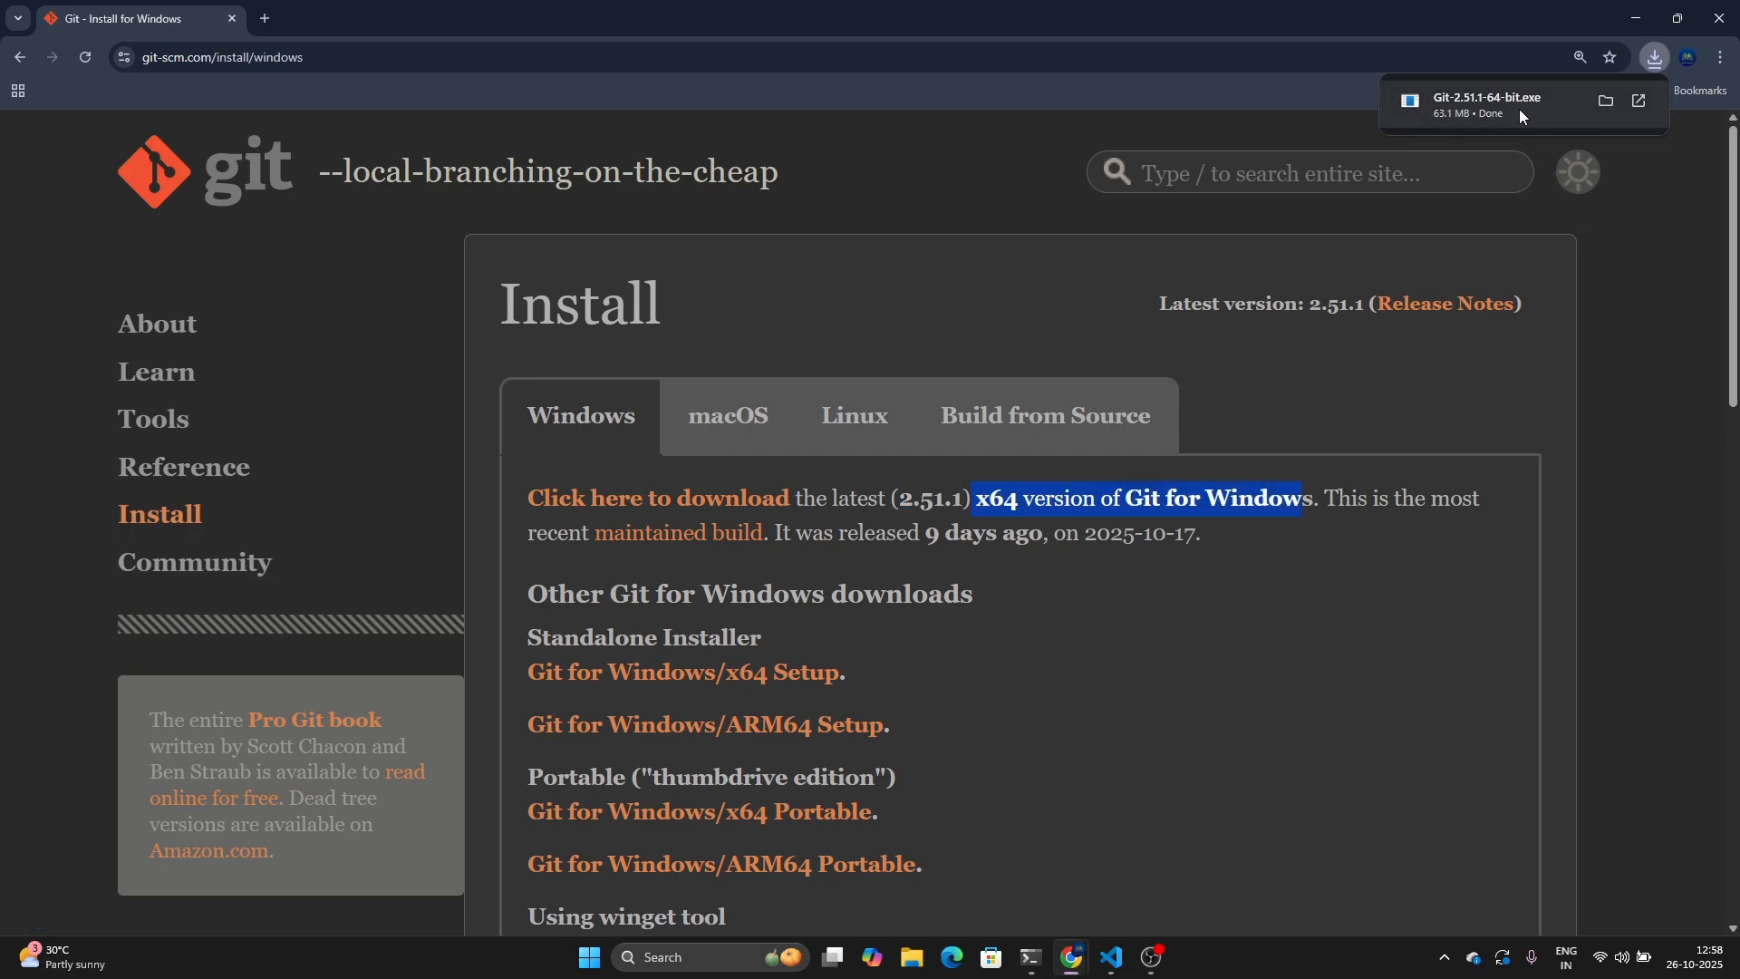
Step: Open the downloaded Git-2.51.1-64-bit.exe installer and allow it to run
right_click(1466, 101)
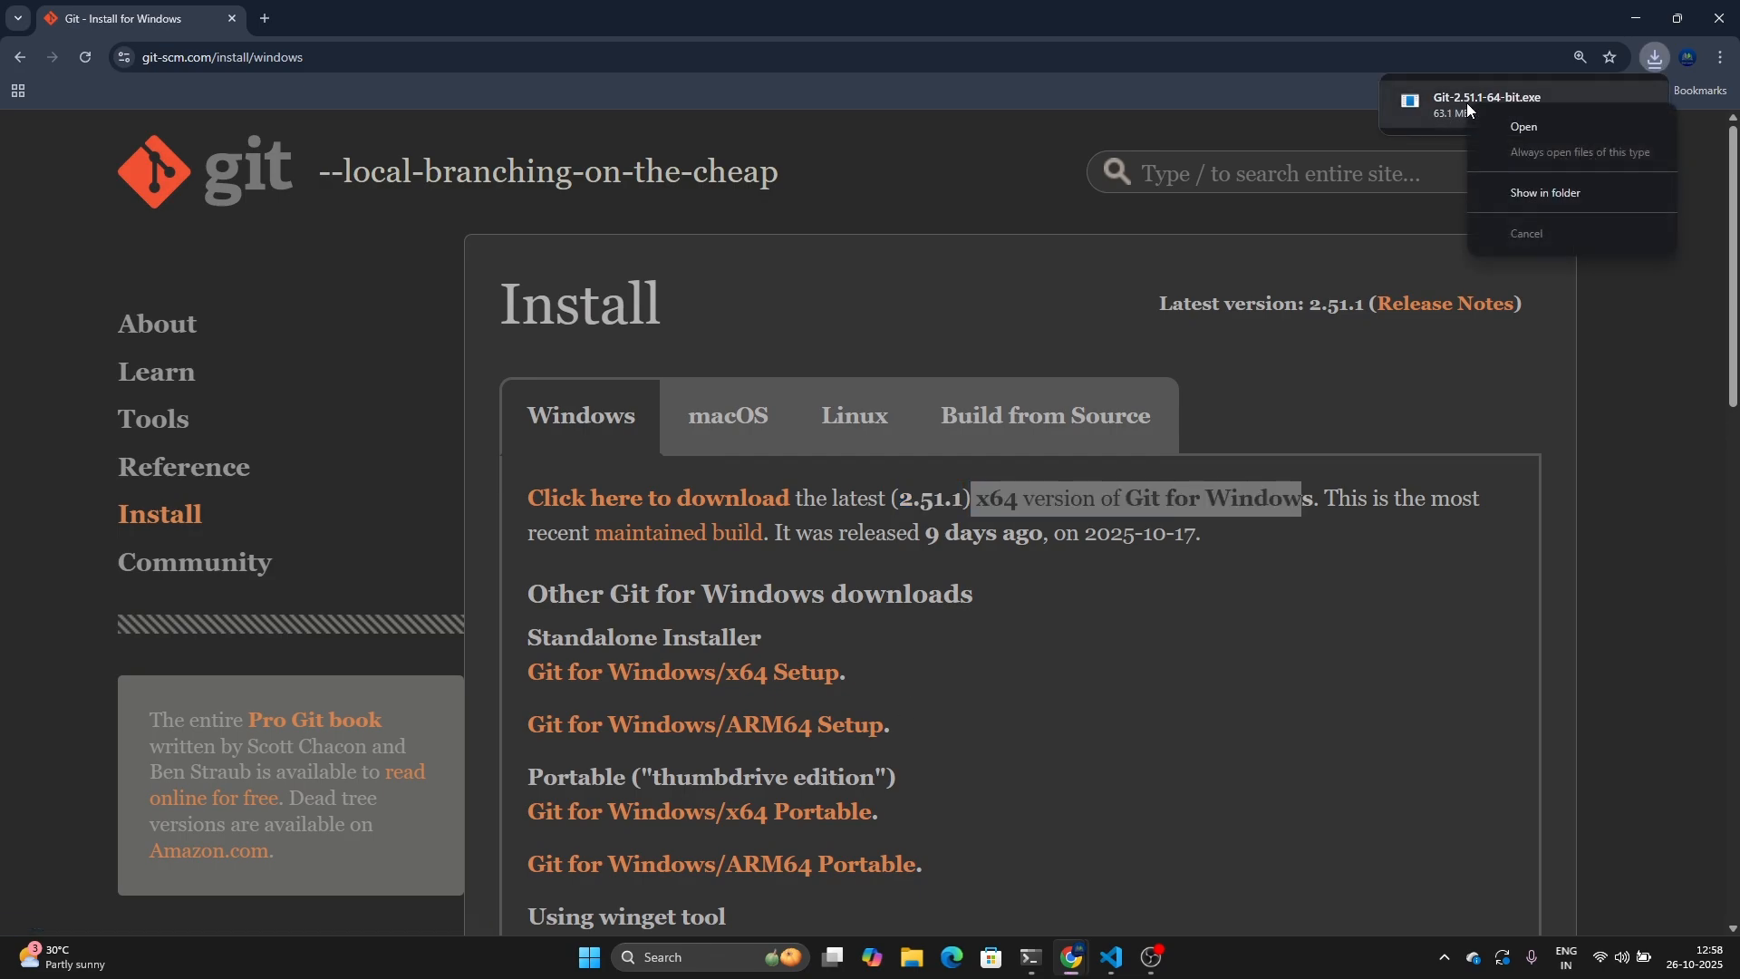
left_click(1520, 117)
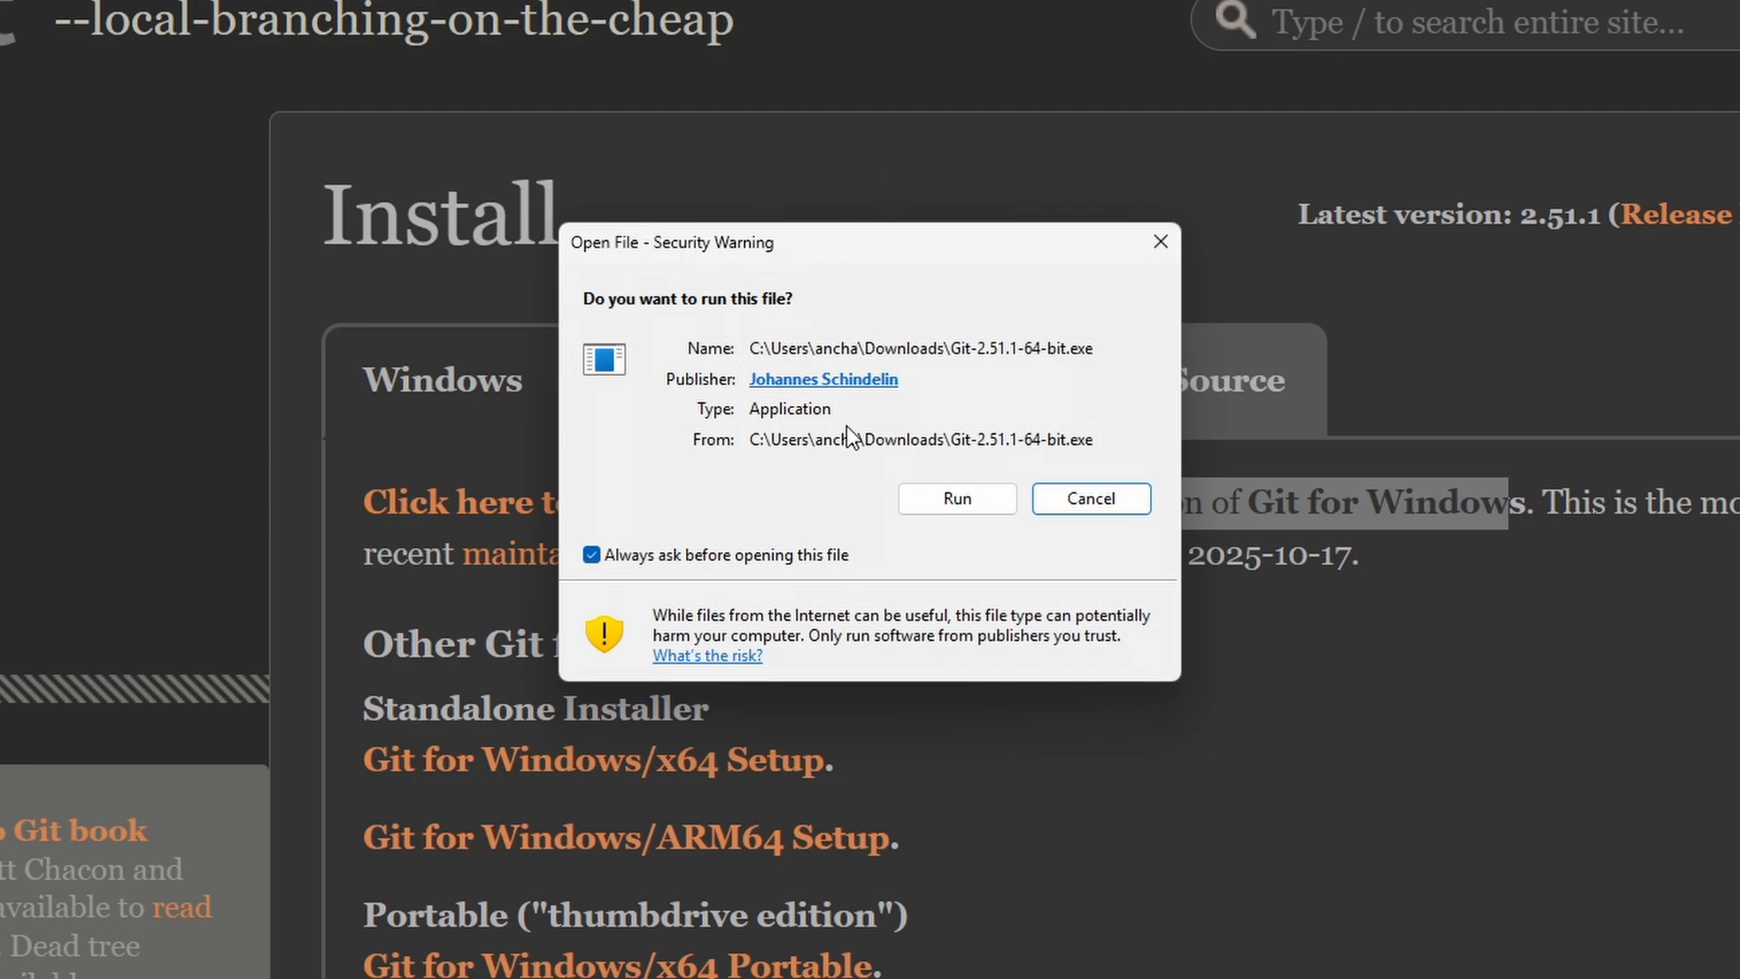
left_click(952, 504)
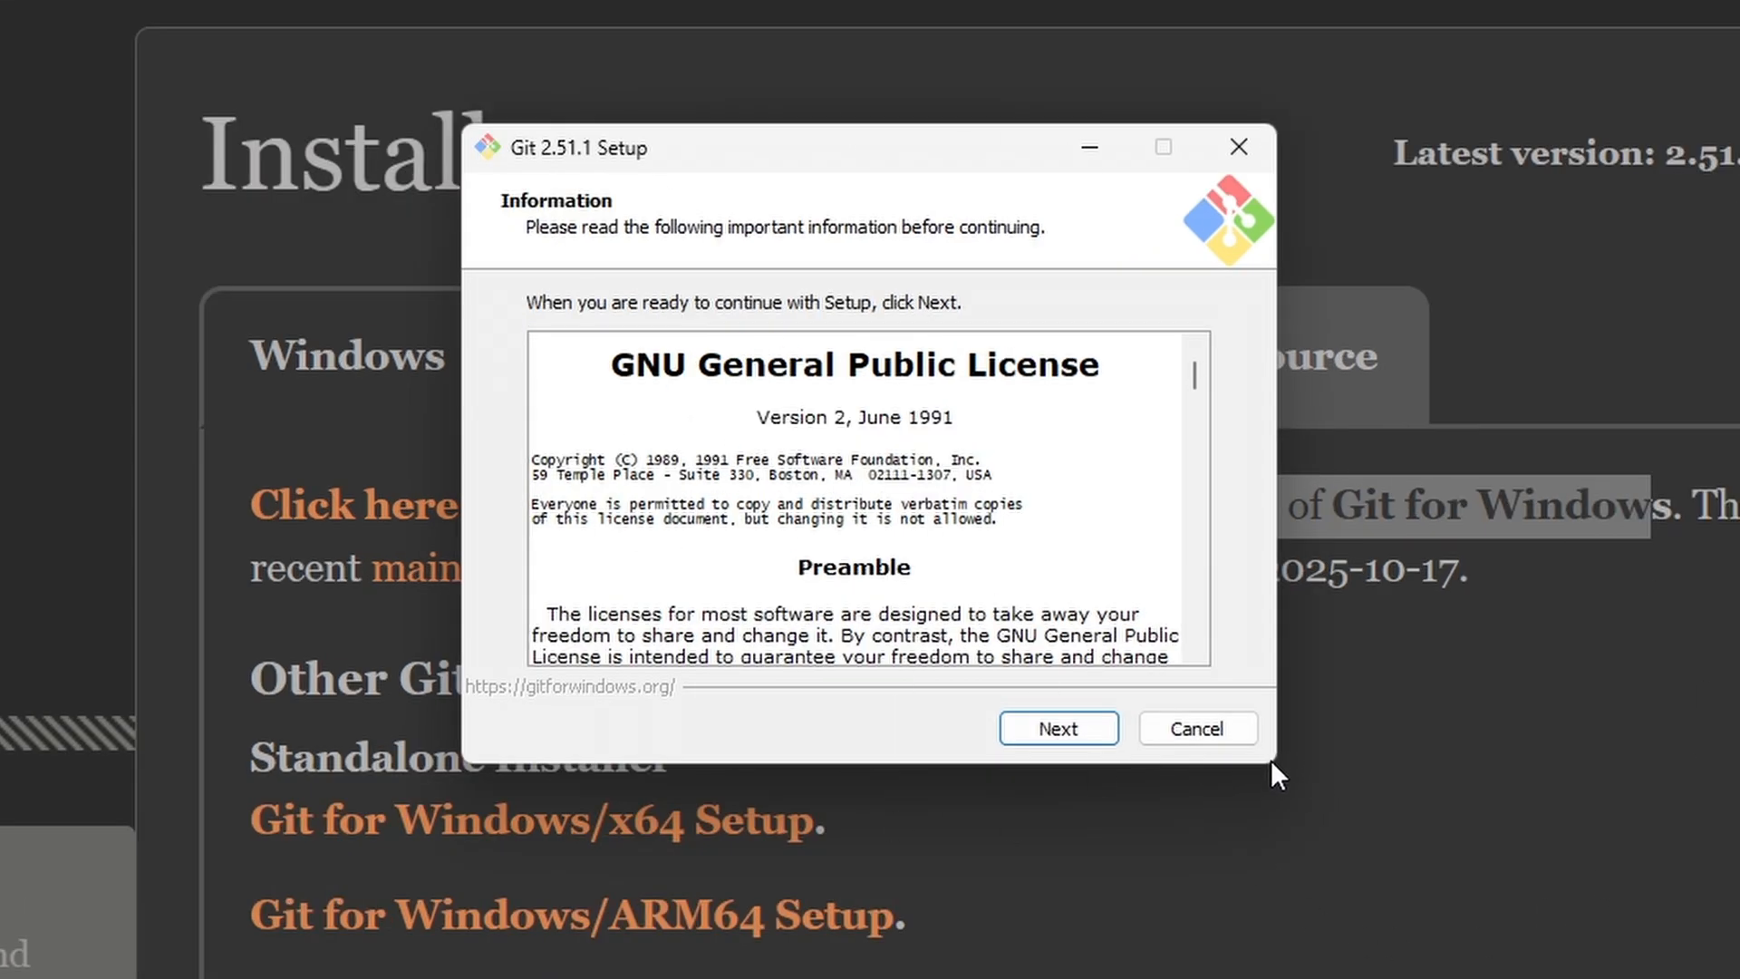
Step: Continue past the GNU General Public License and accept C:\Program Files\Git as the installation folder
left_click(1075, 729)
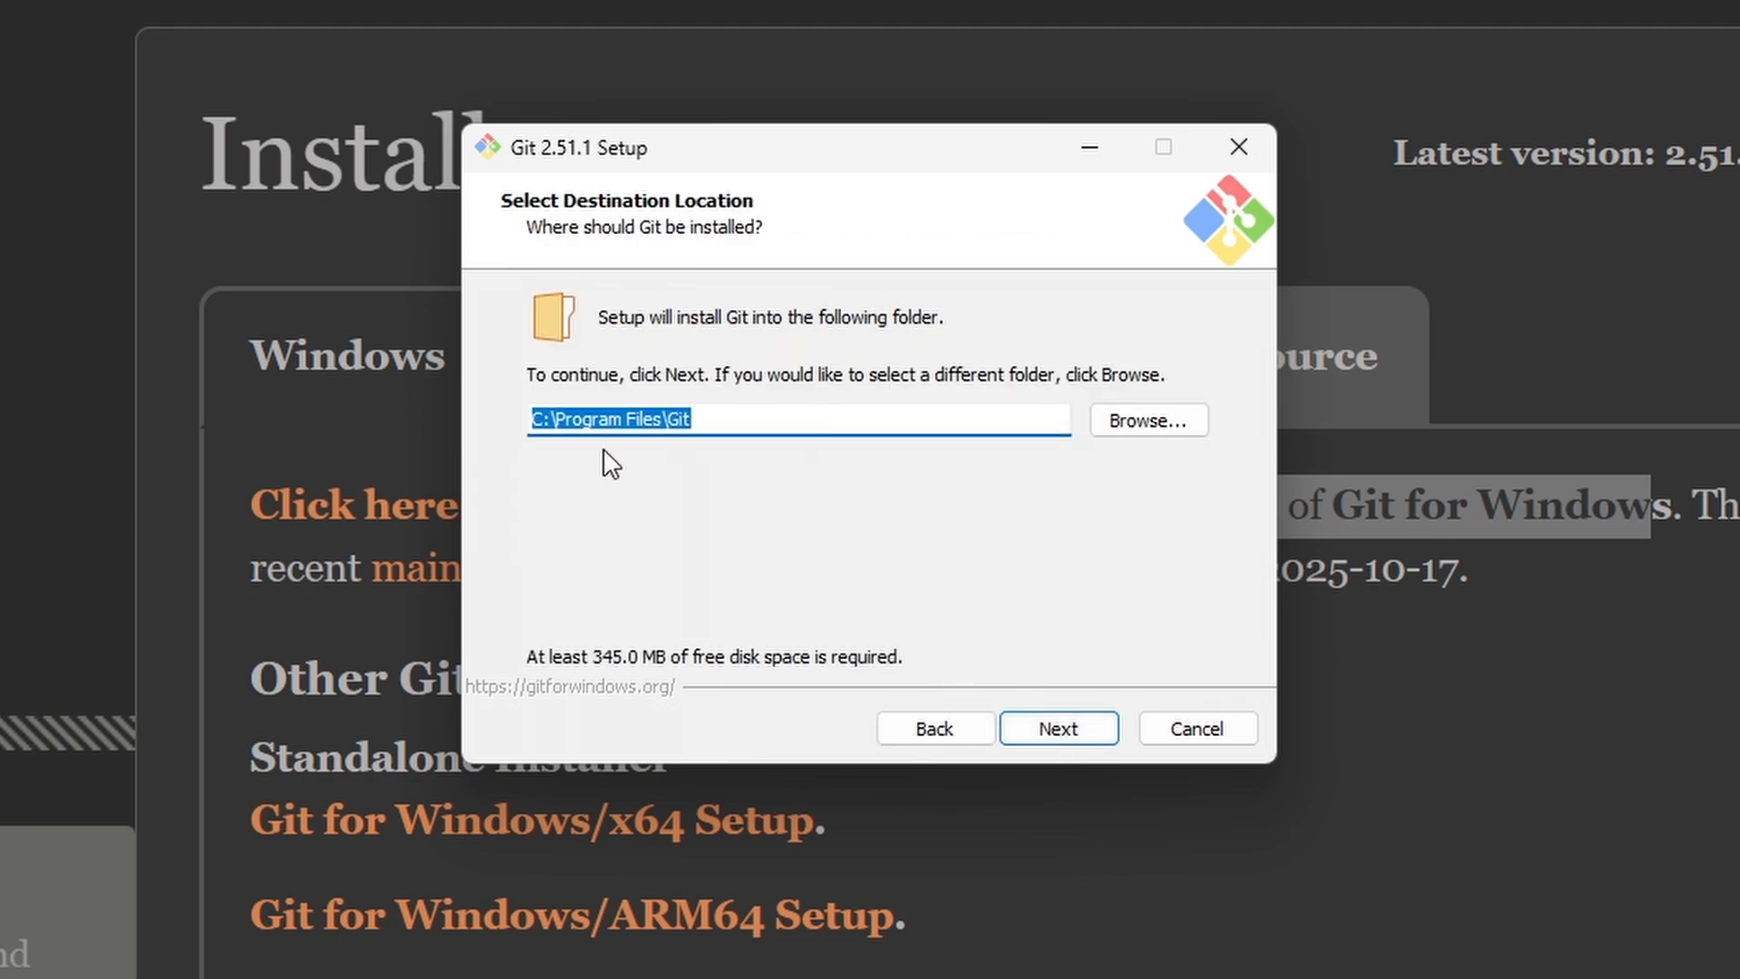
left_click(752, 419)
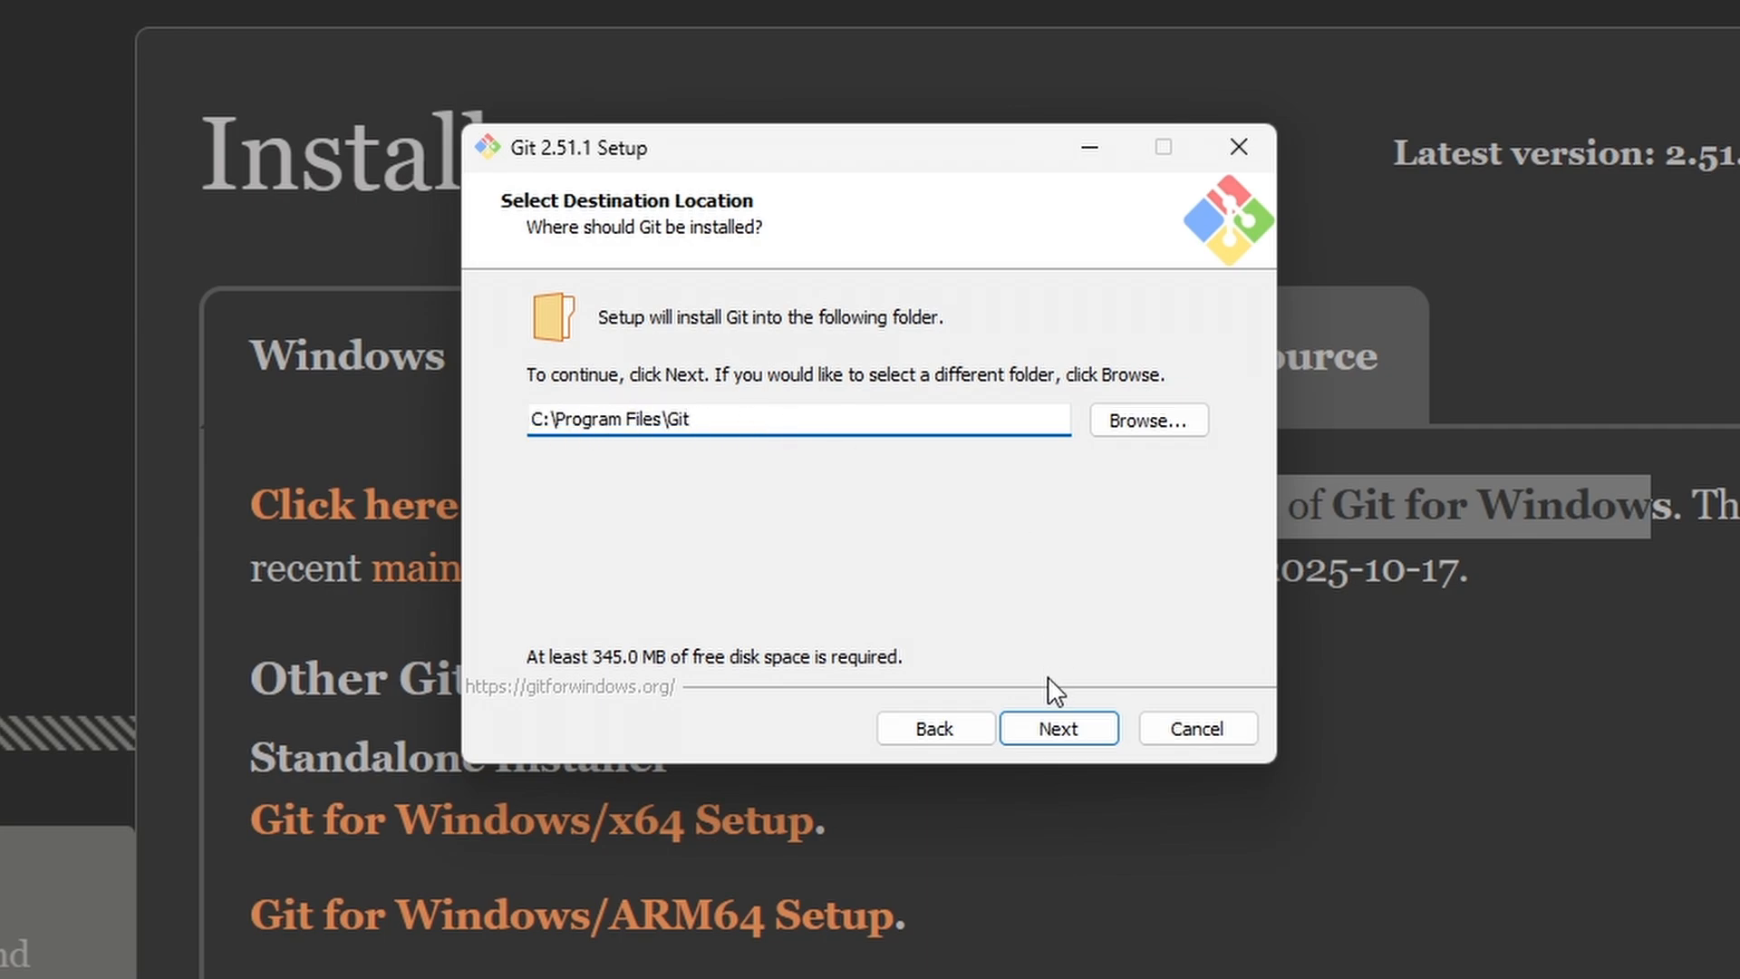
left_click(1053, 729)
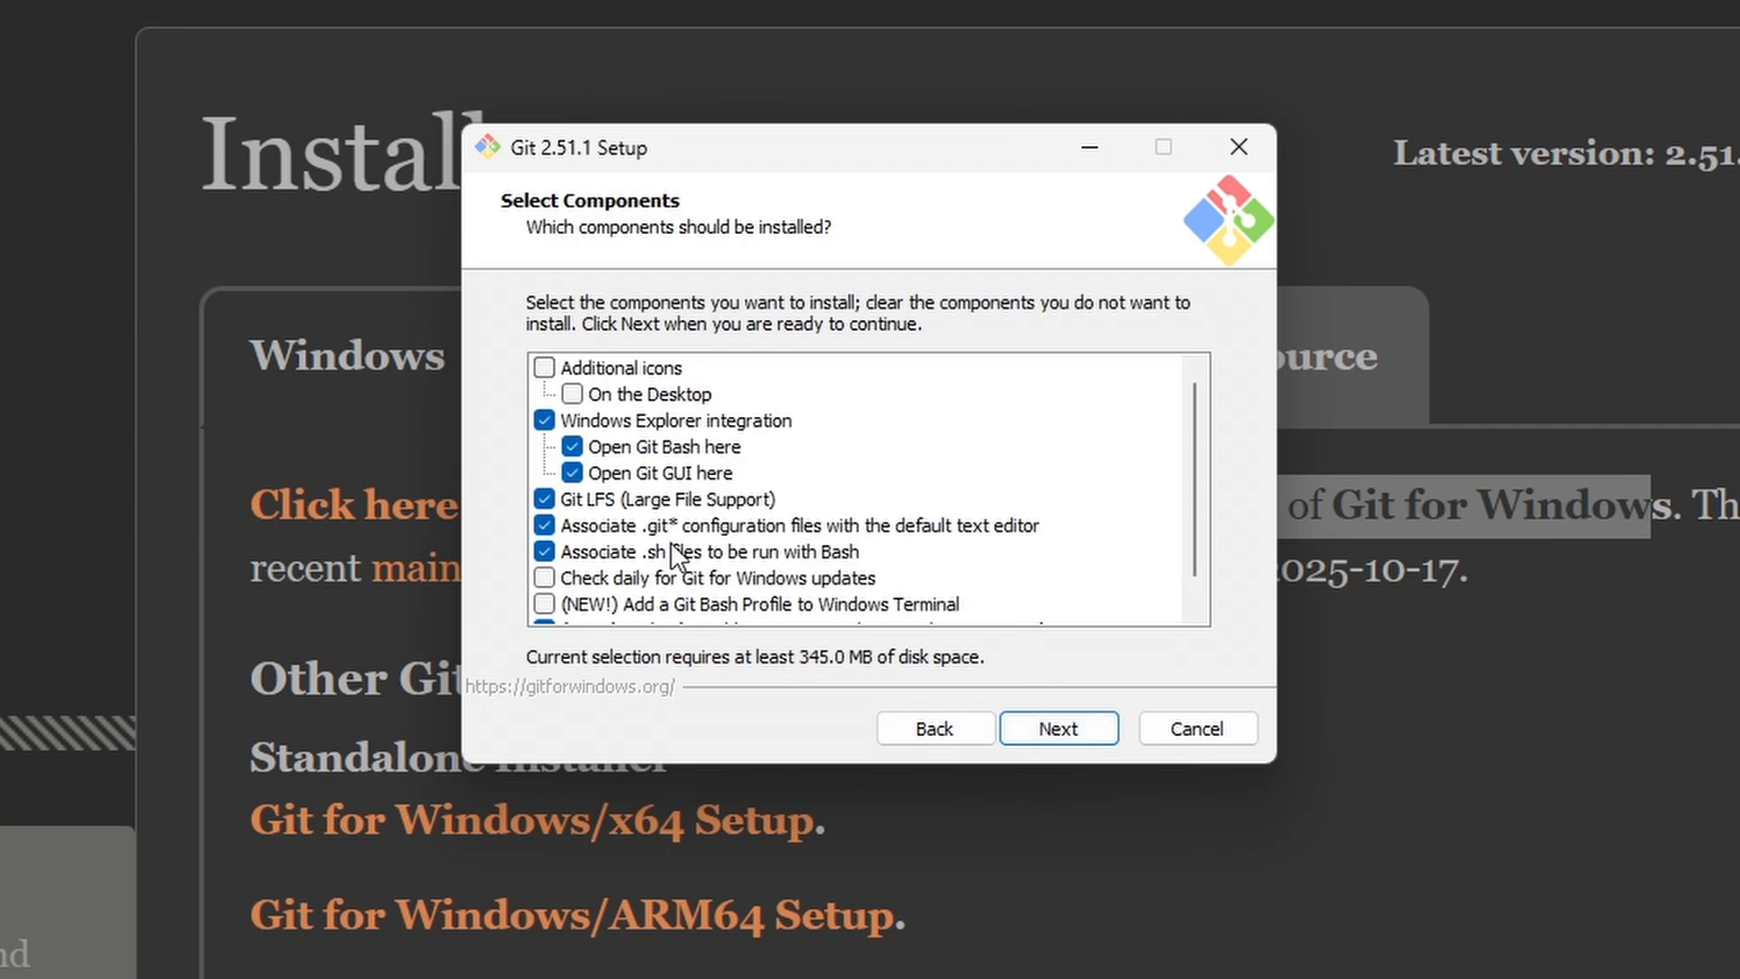
Step: Include additional icons on the desktop among the components and accept Git as the Start Menu folder
scroll(668, 566, "down", 1)
scroll(657, 591, "up", 1)
left_click(546, 367)
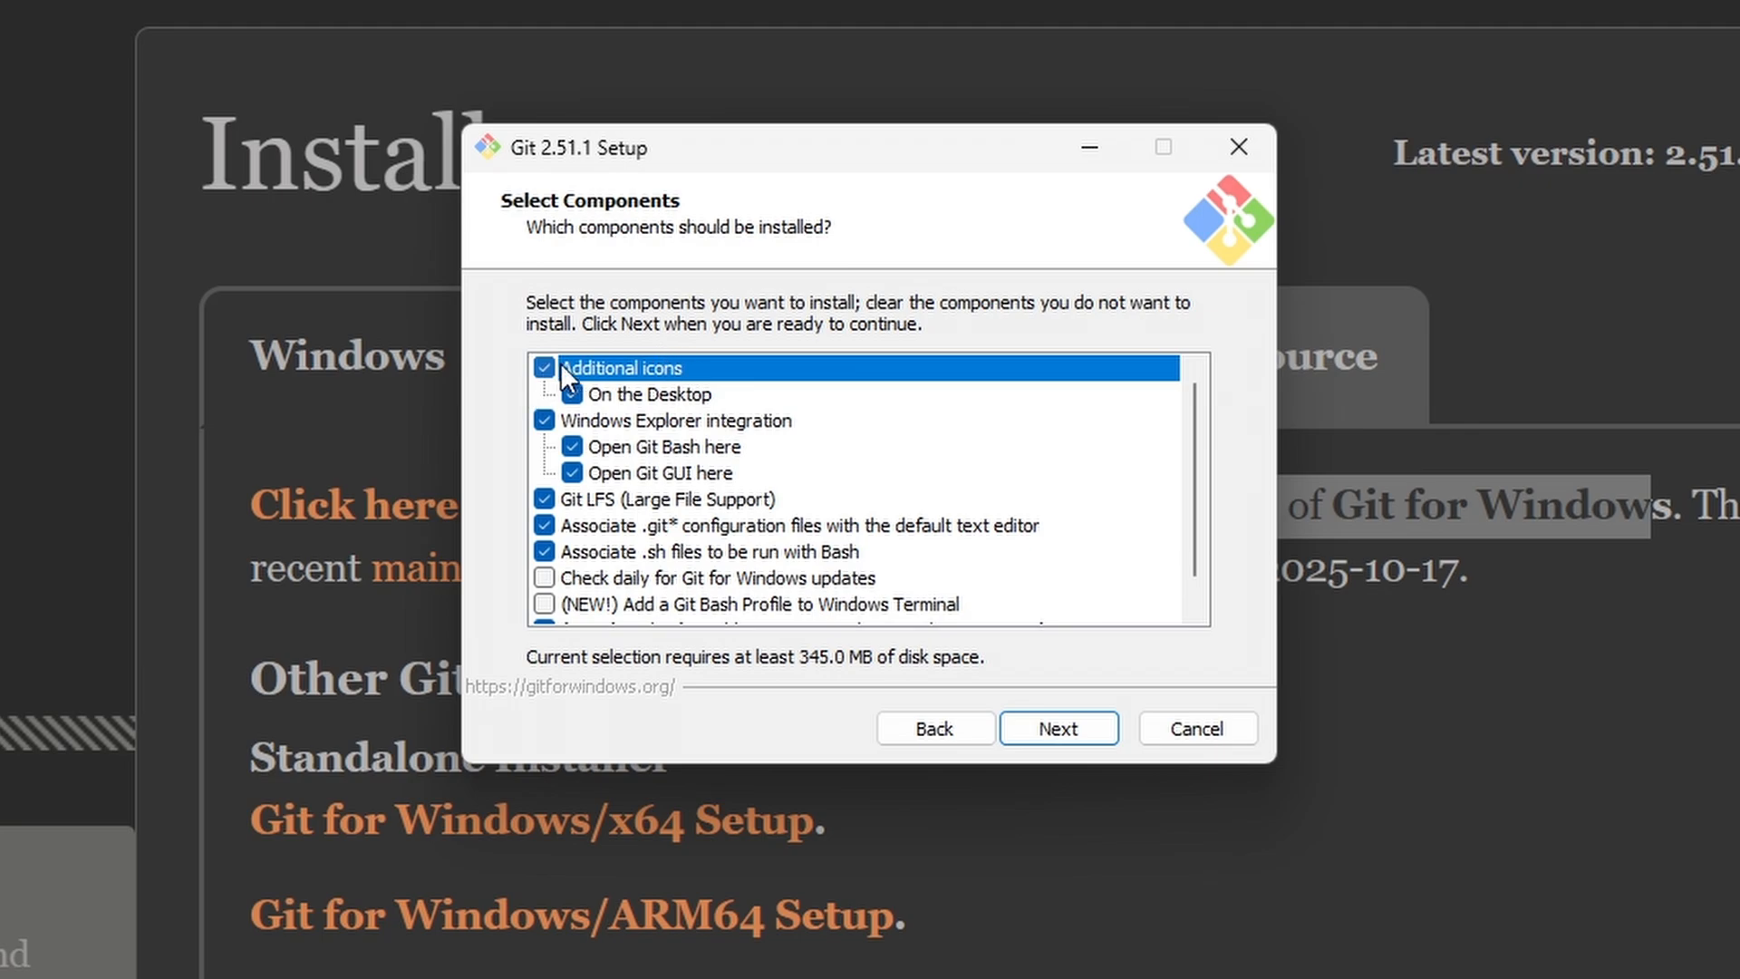
scroll(629, 503, "down", 1)
scroll(616, 500, "up", 1)
left_click(1087, 725)
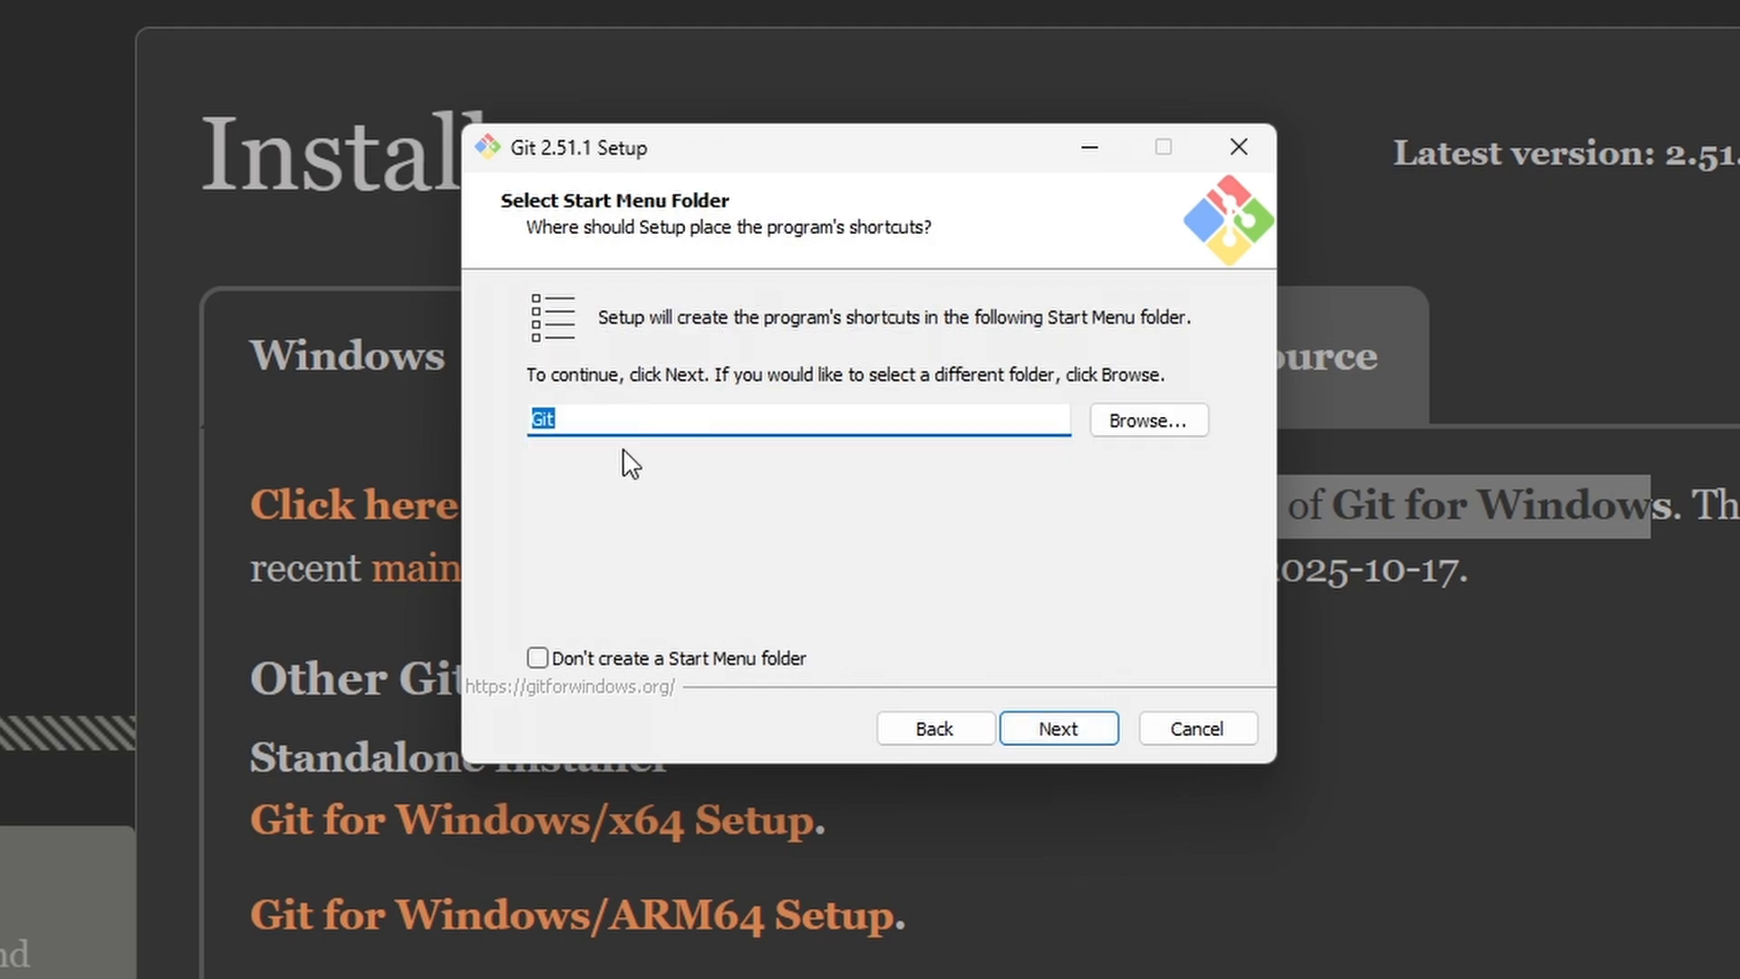
left_click(1060, 726)
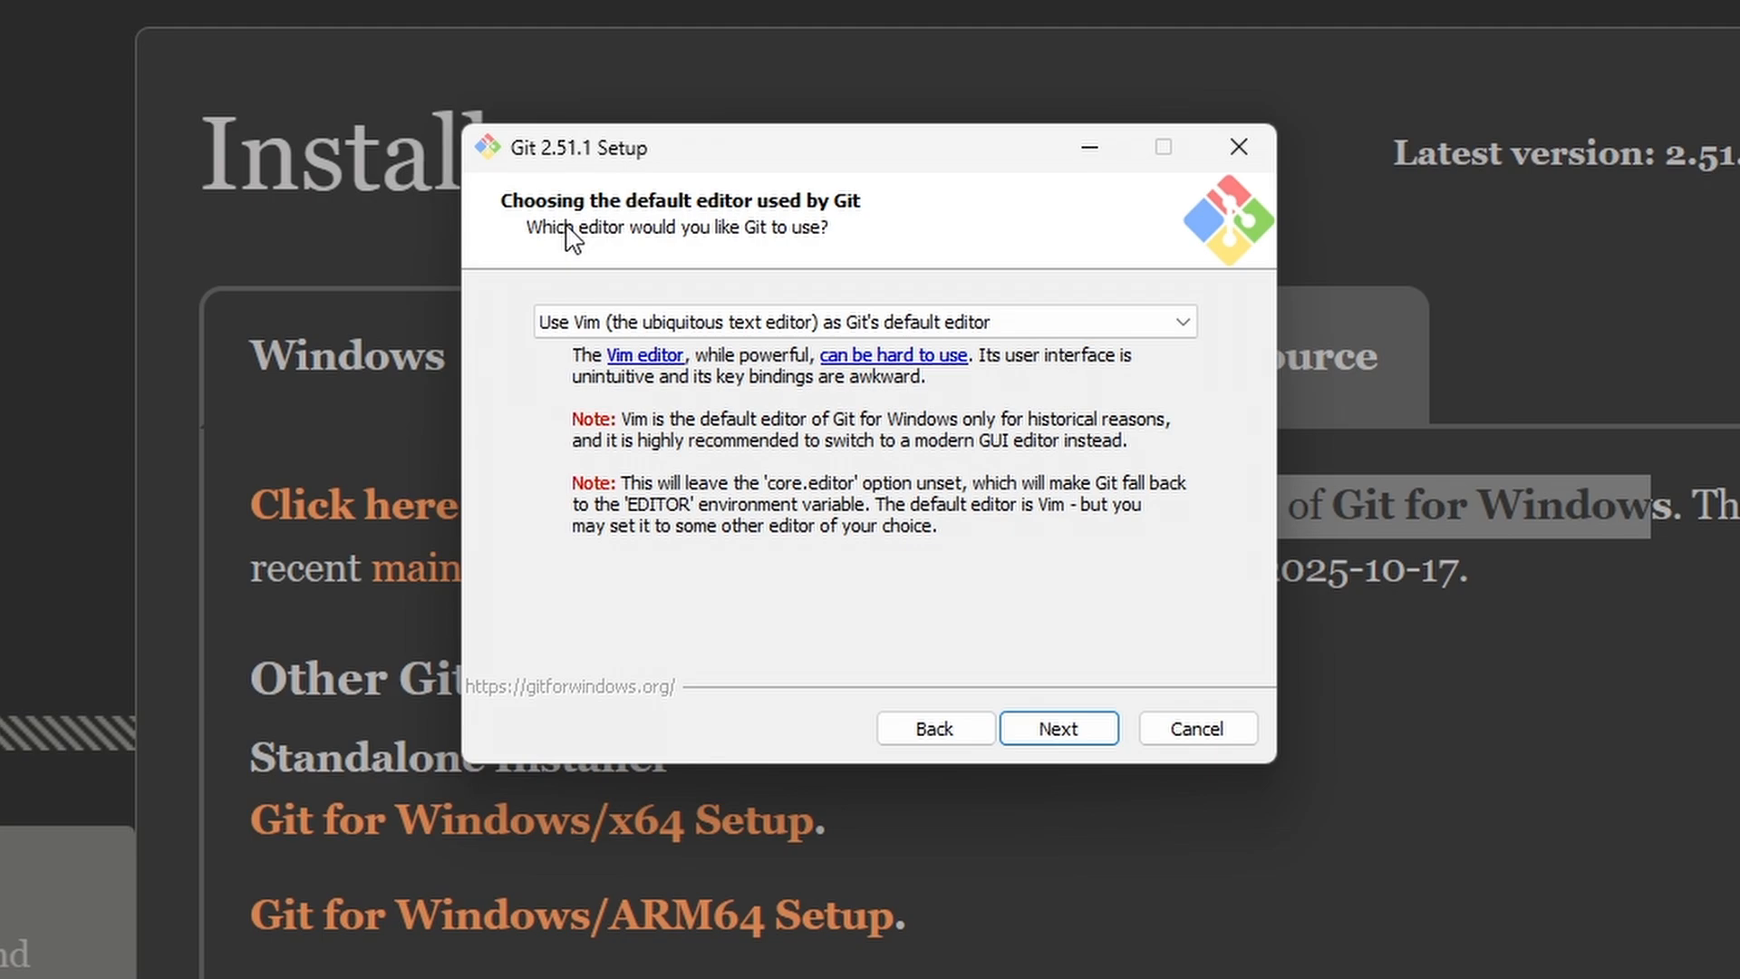
Step: Set Visual Studio Code as Git's default editor and continue the setup
left_click(678, 319)
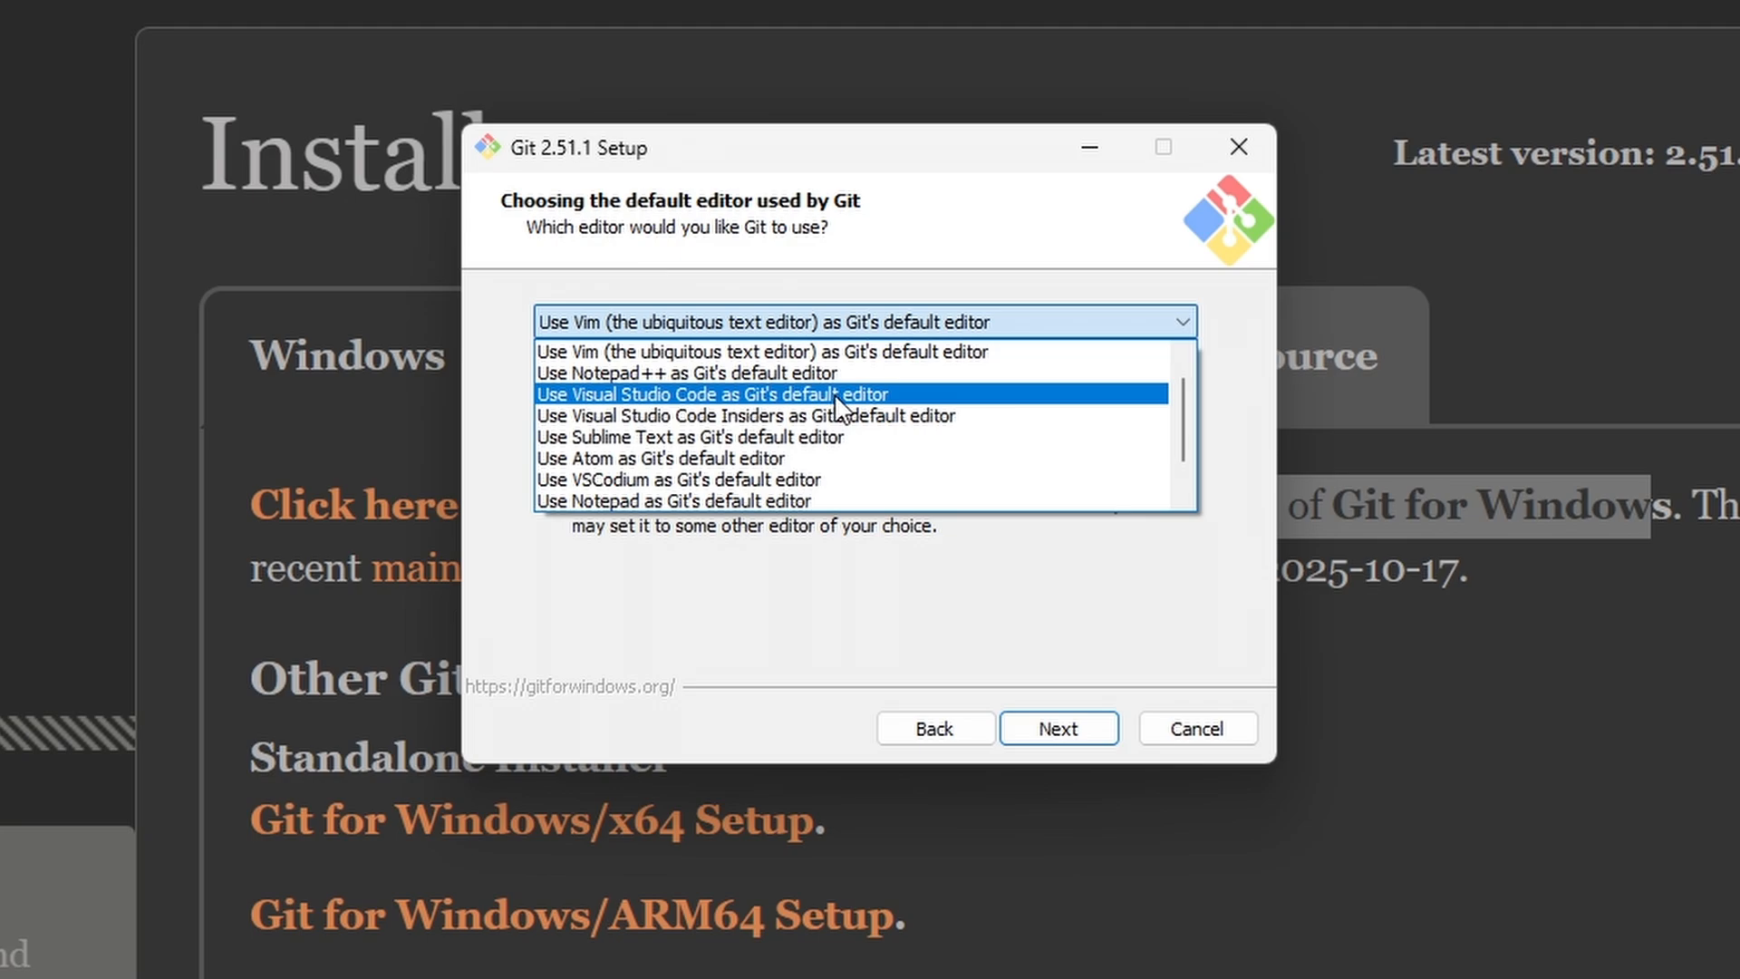
scroll(835, 393, "down", 1)
scroll(835, 393, "up", 1)
scroll(836, 393, "down", 1)
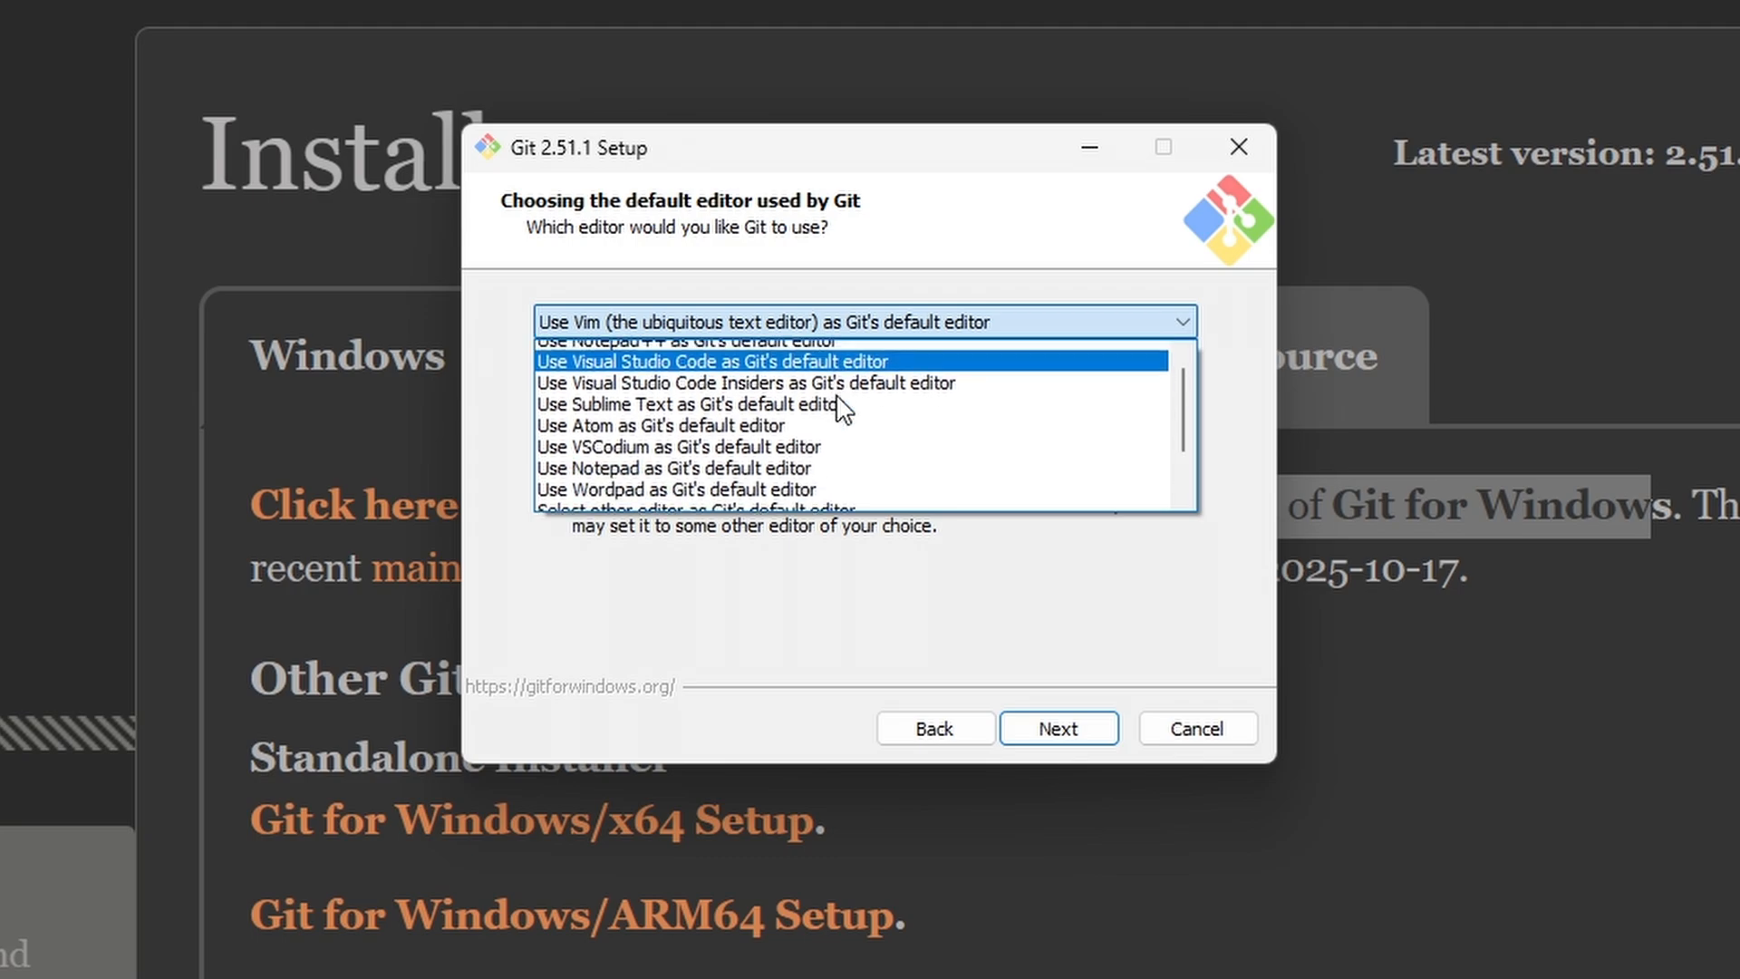
scroll(835, 393, "up", 1)
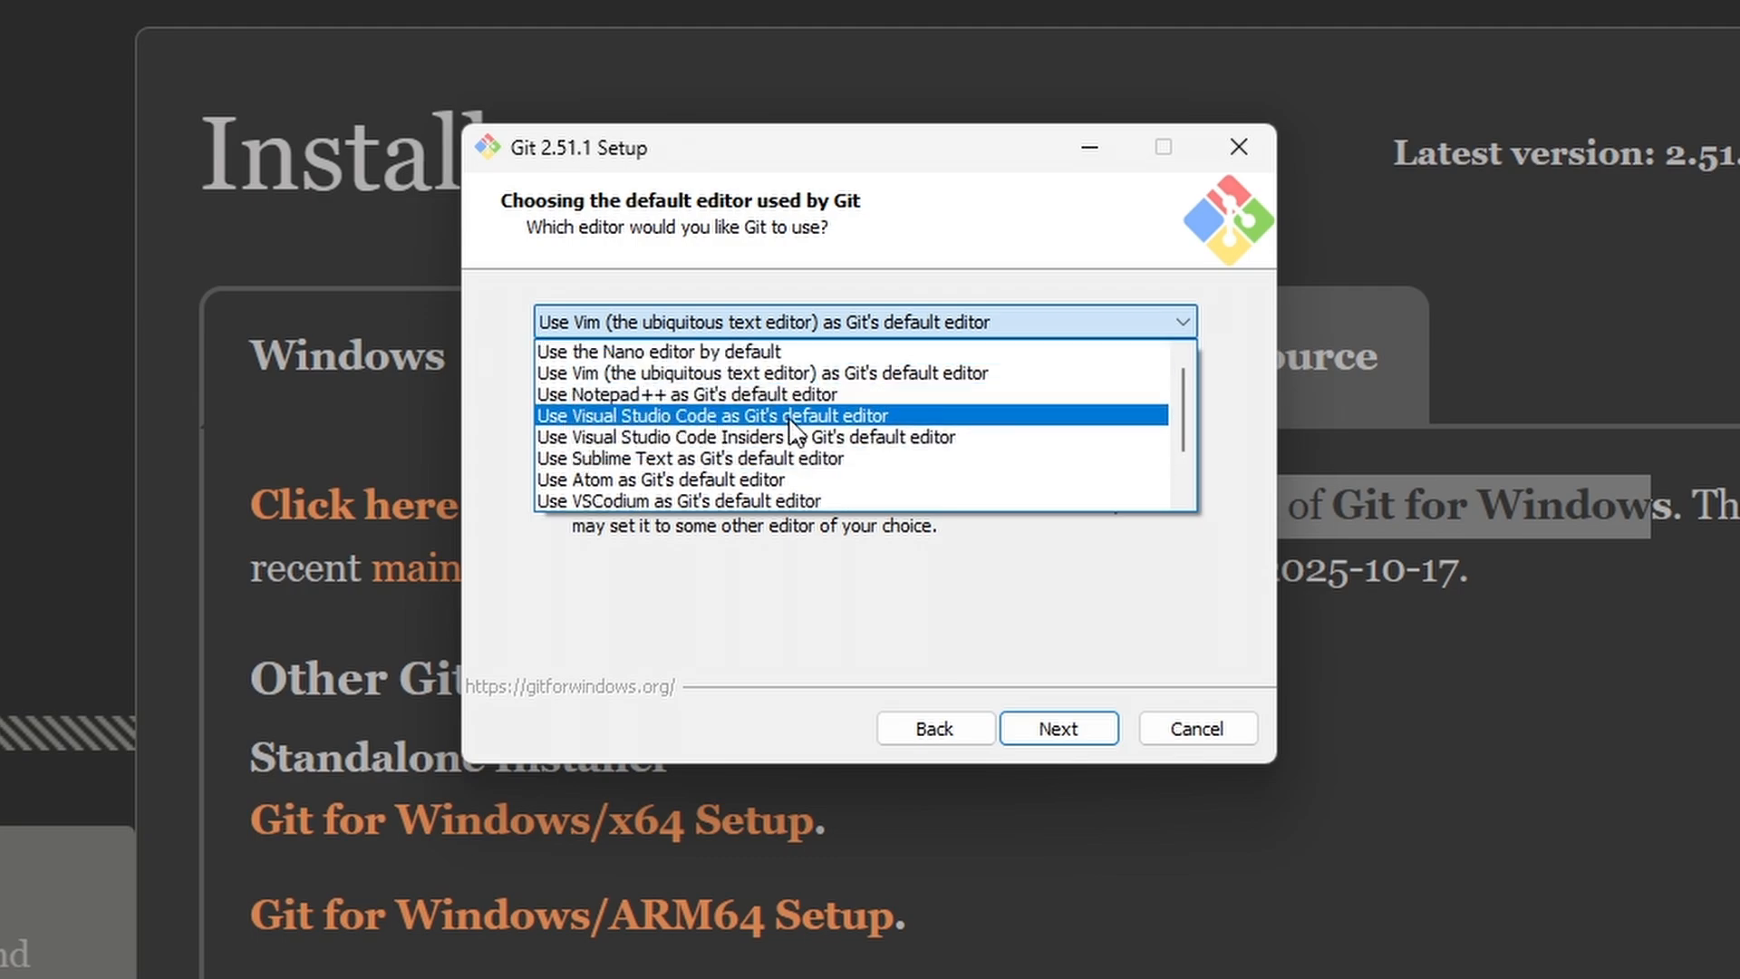
left_click(820, 416)
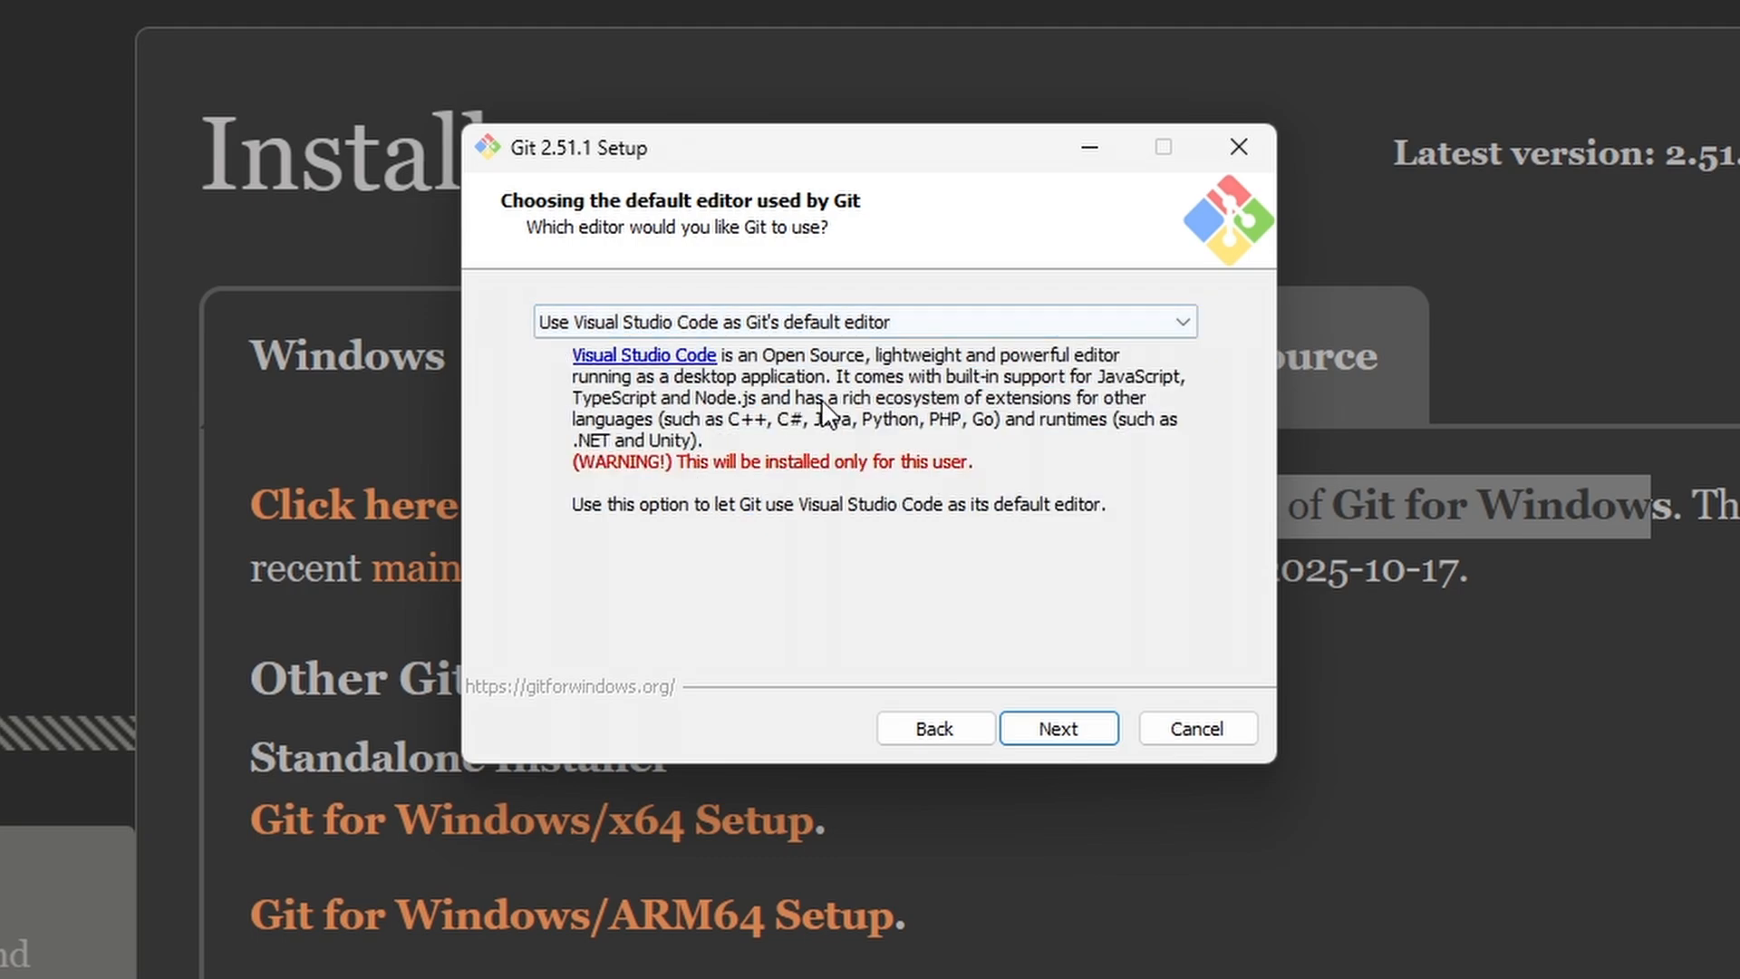
left_click(1070, 732)
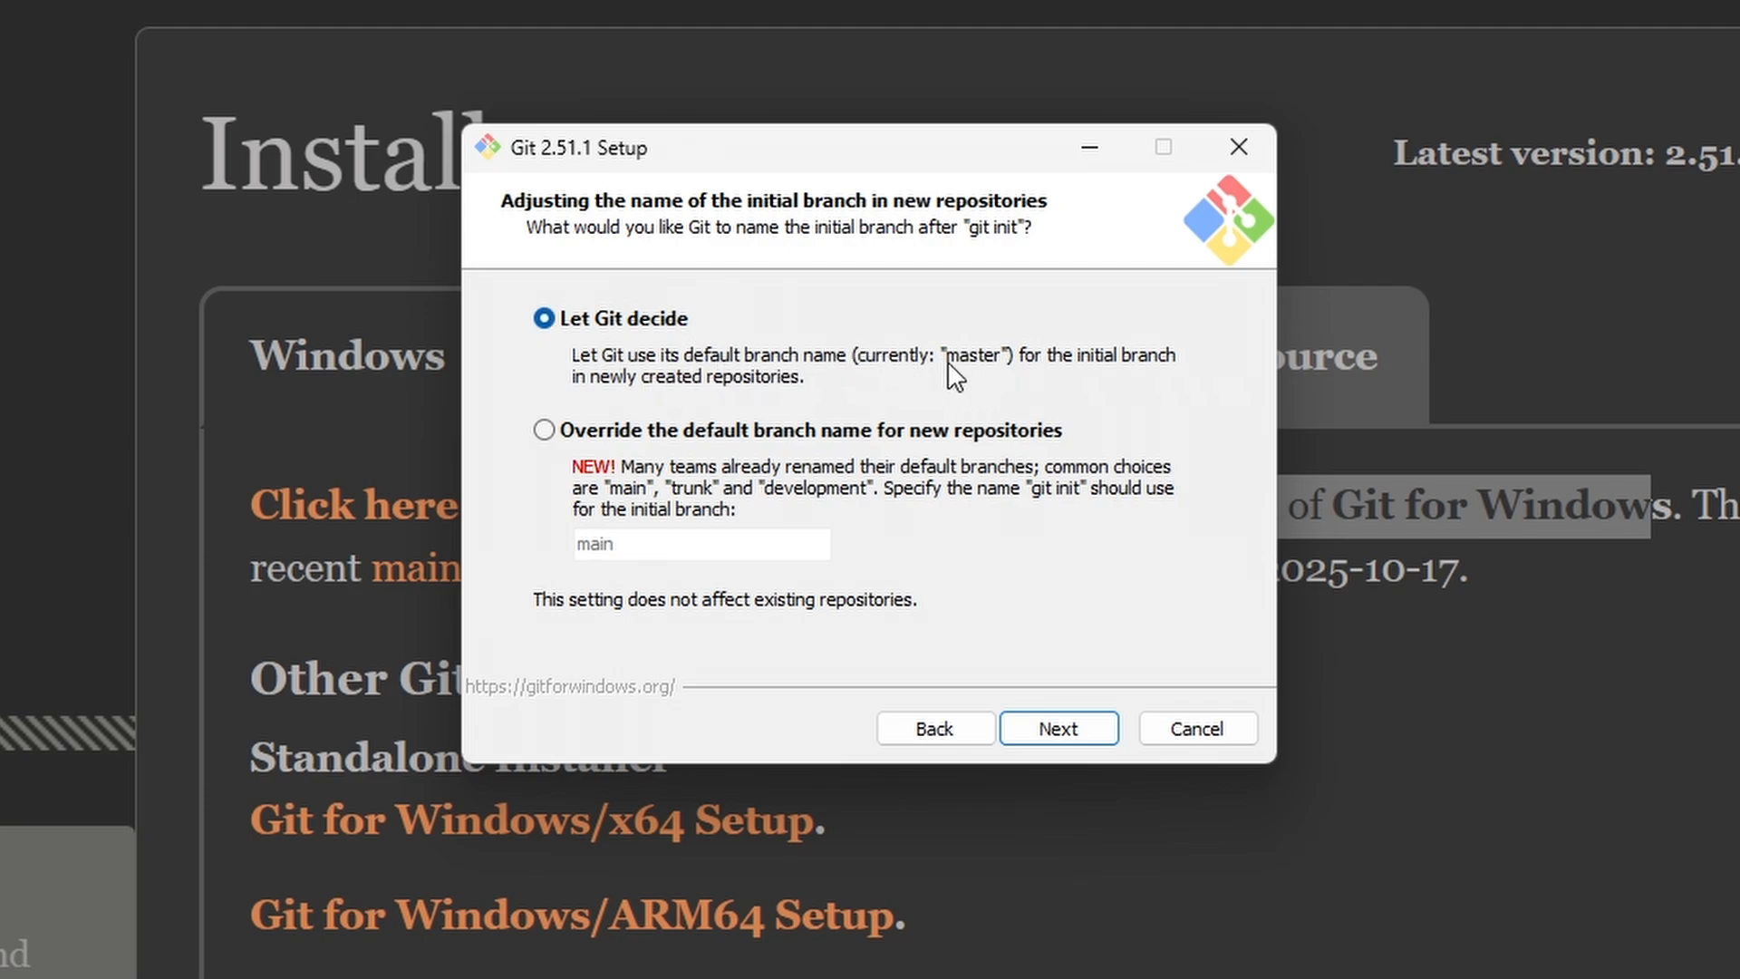
Step: Override the default branch name for new repositories with main and continue the setup
left_click(551, 431)
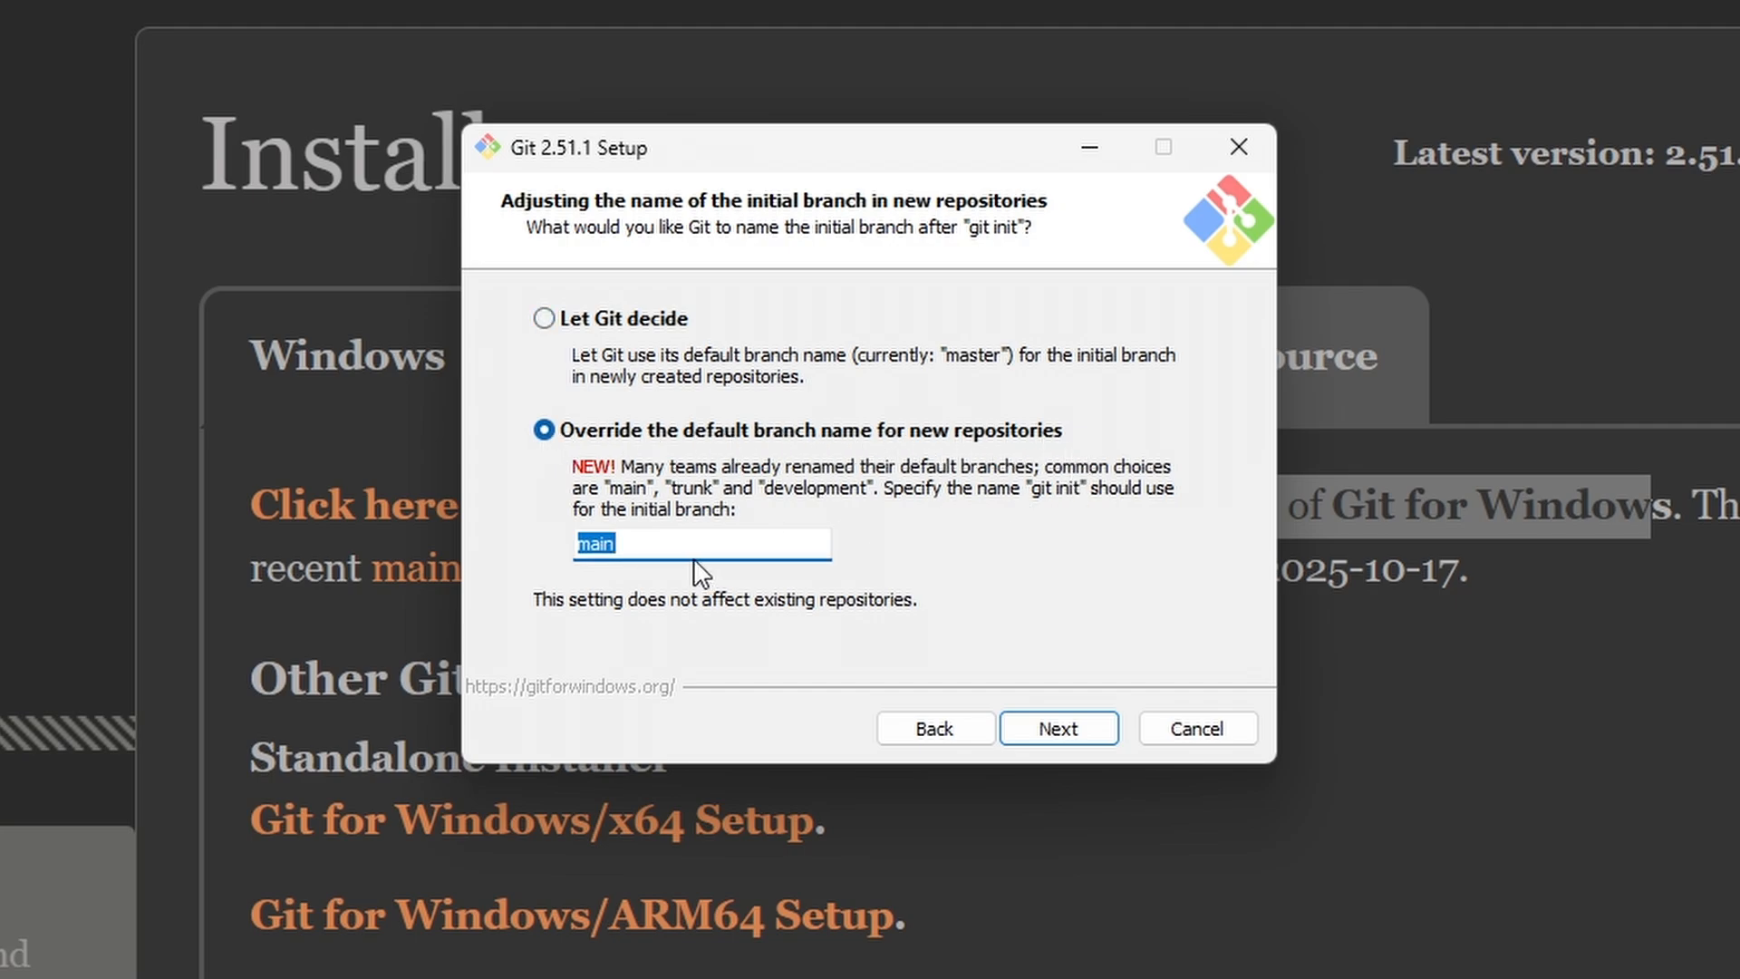
left_click(665, 550)
left_click_drag(633, 544, 511, 537)
left_click(1051, 729)
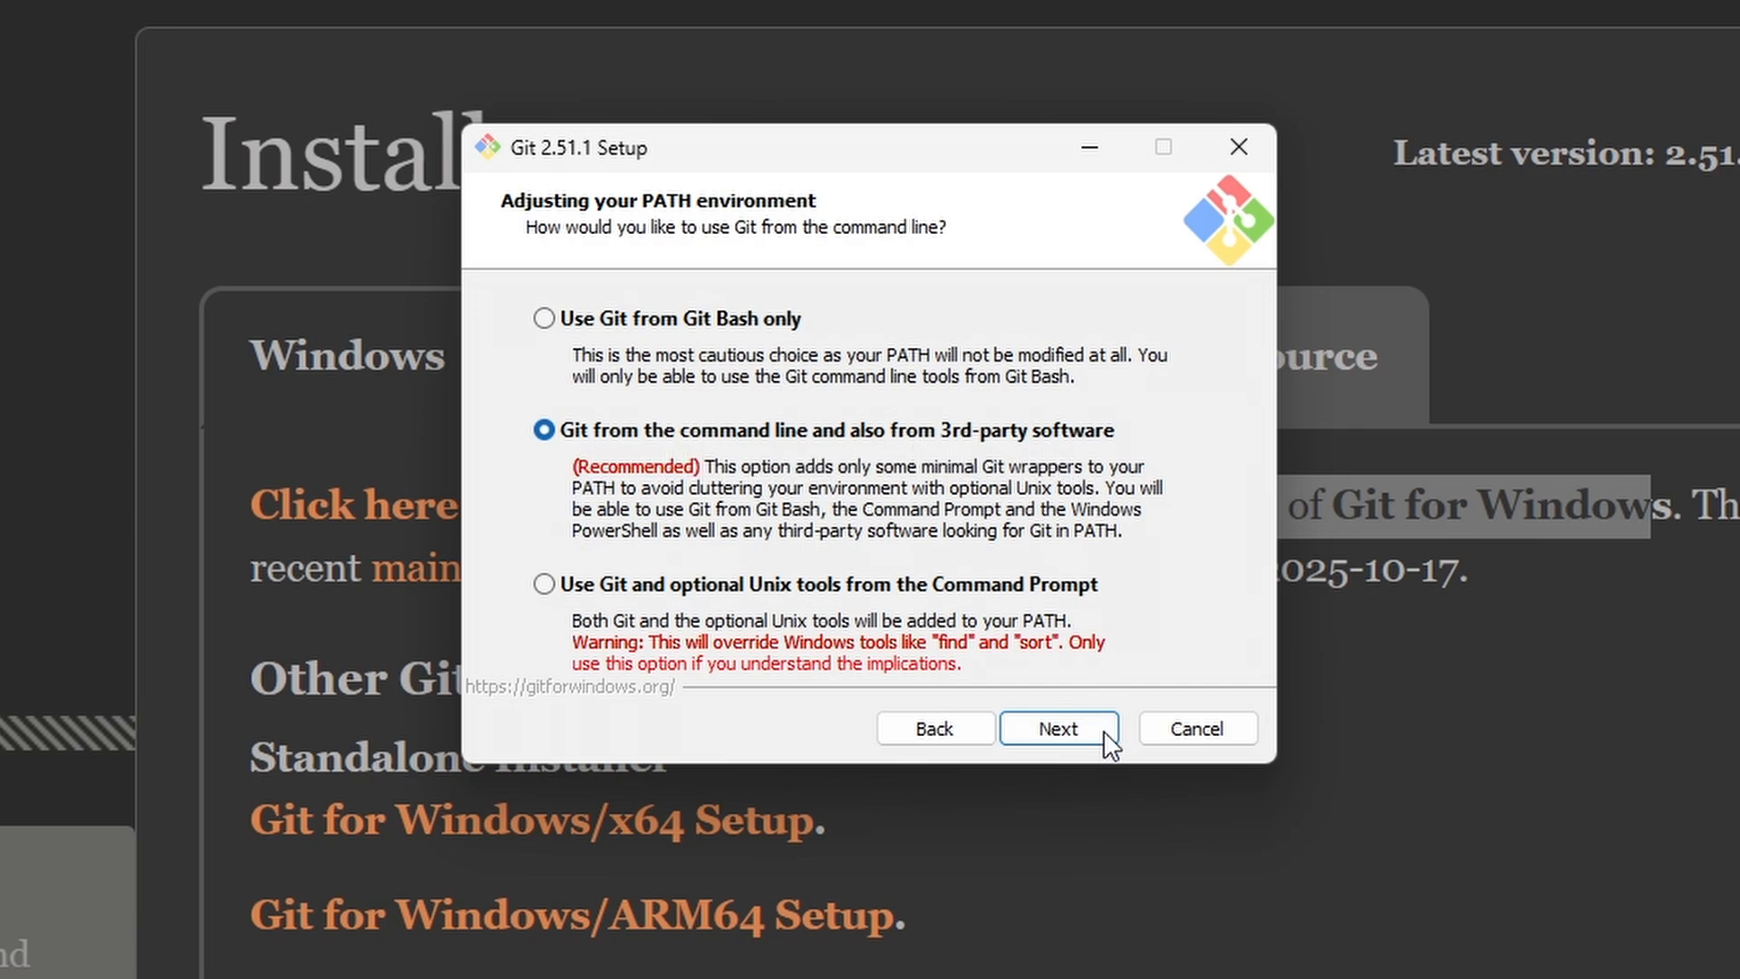
Step: Accept Git from the command line and 3rd-party software, bundled OpenSSH, and the native Windows Secure Channel library
left_click(1061, 736)
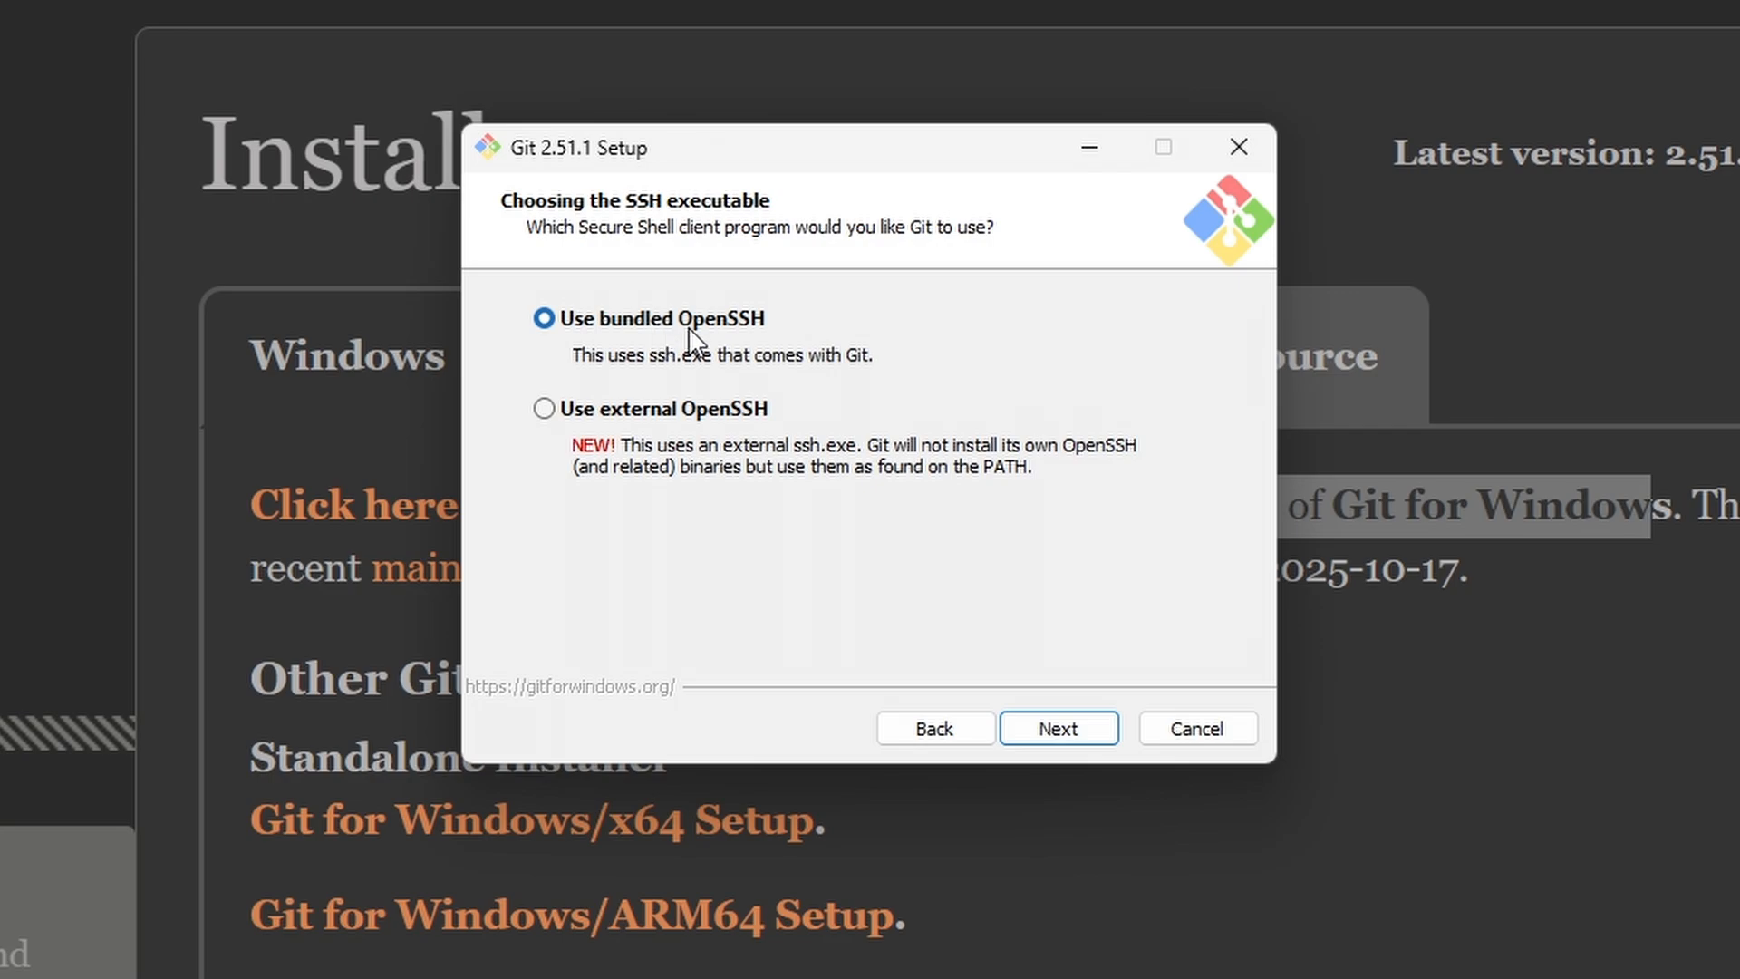
left_click(1096, 732)
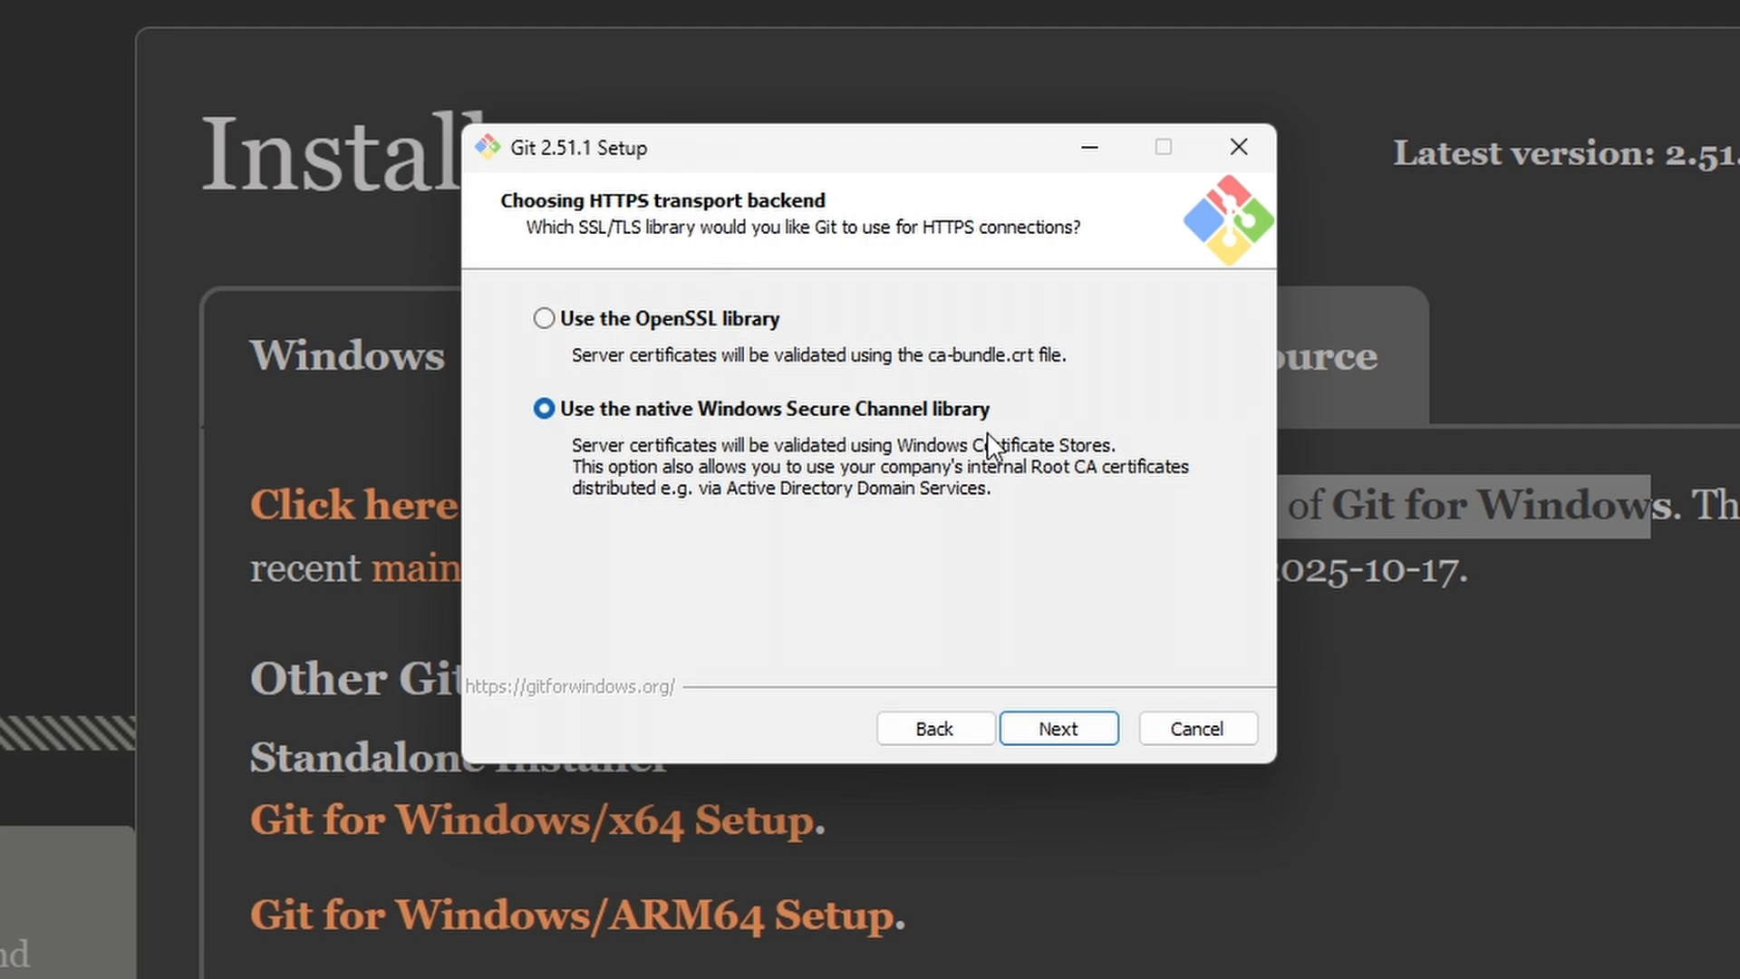
left_click(1057, 729)
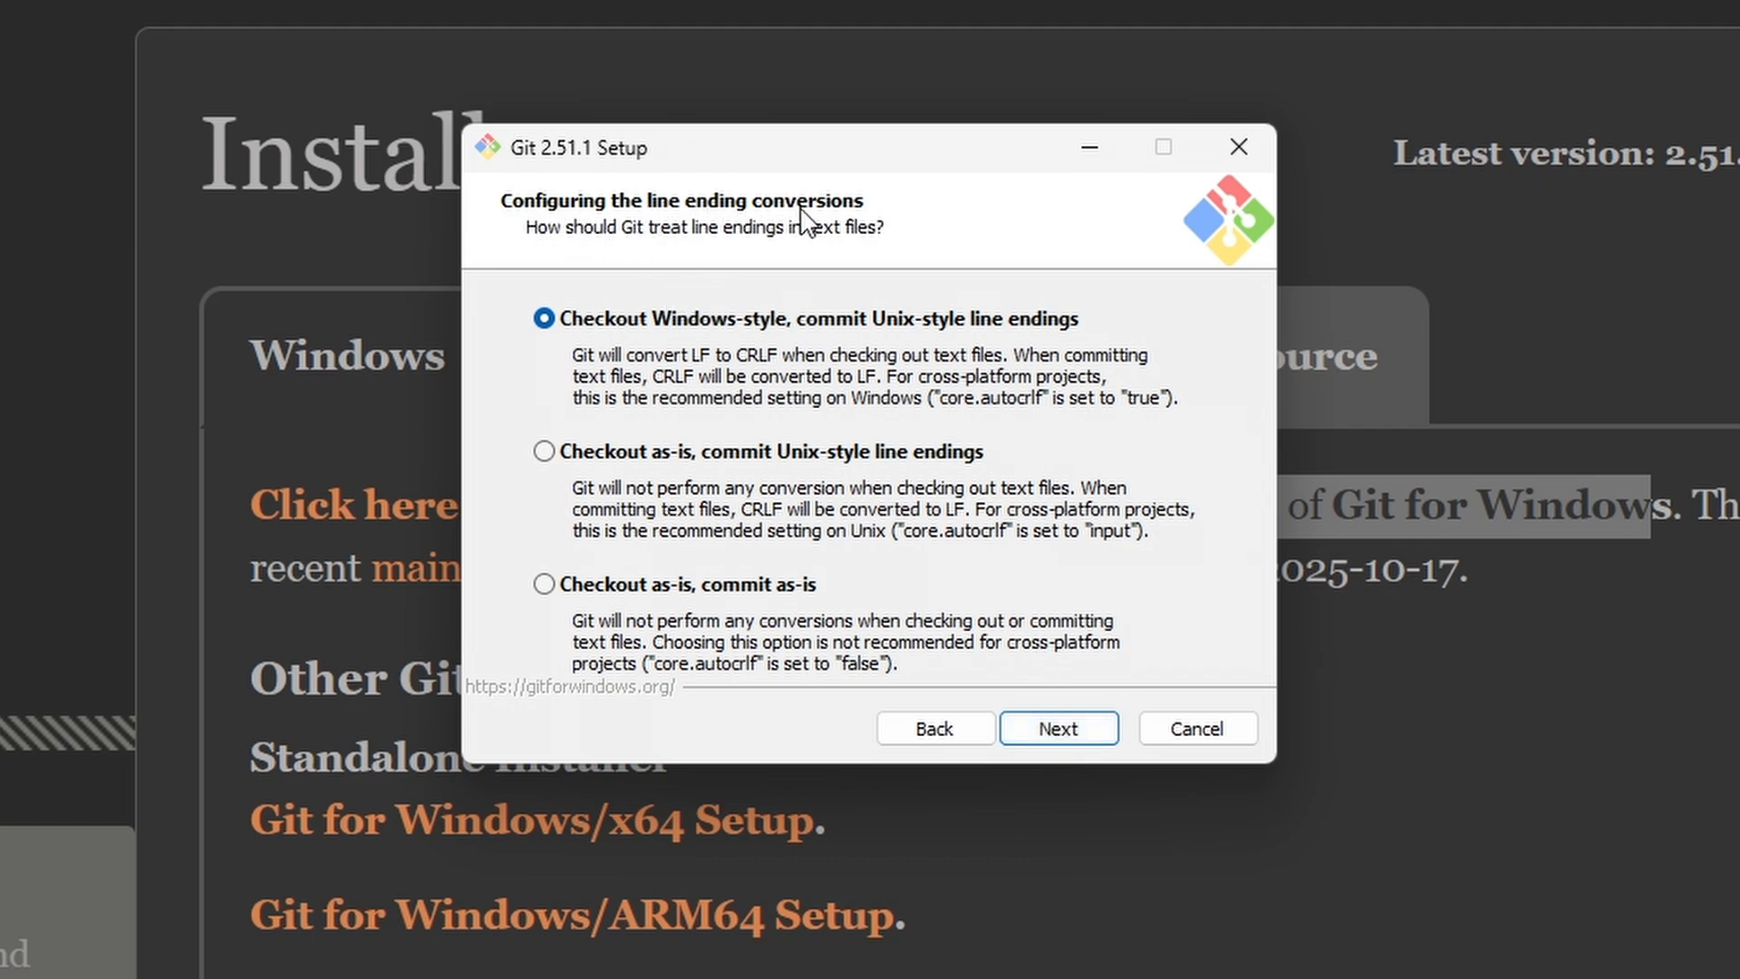
Step: Accept Windows-style checkout with Unix-style commits, MinTTY, fast-forward or merge for git pull, and Git Credential Manager
left_click(1061, 731)
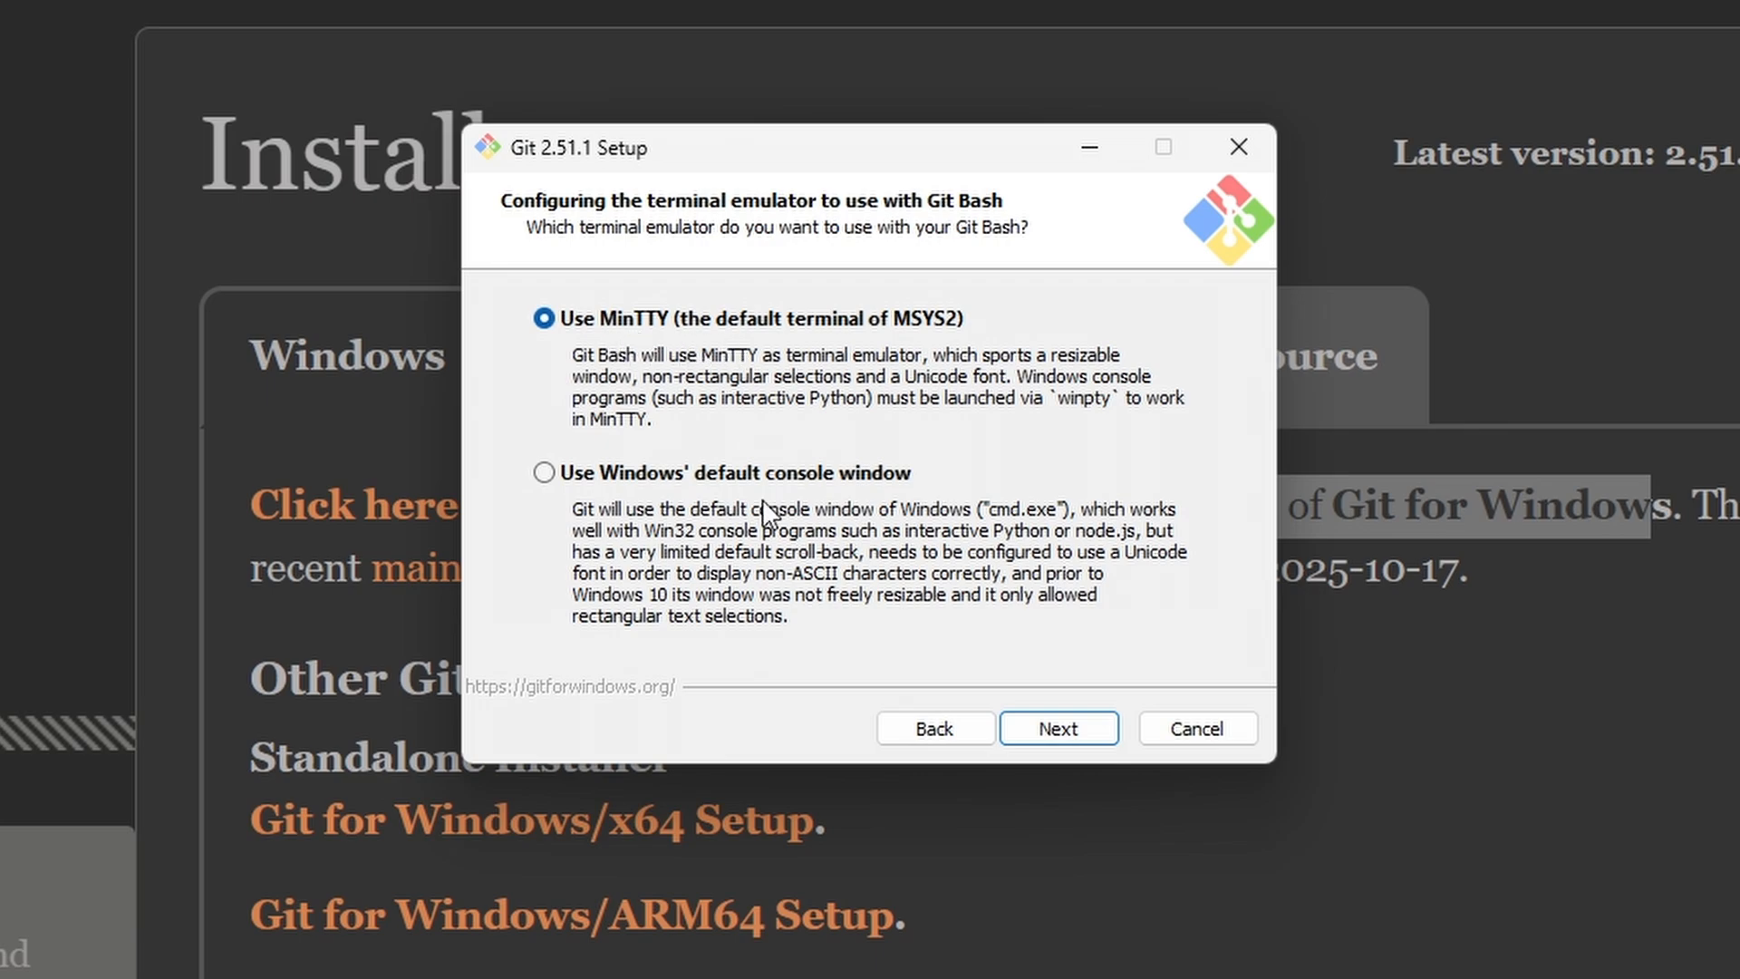
left_click(1092, 743)
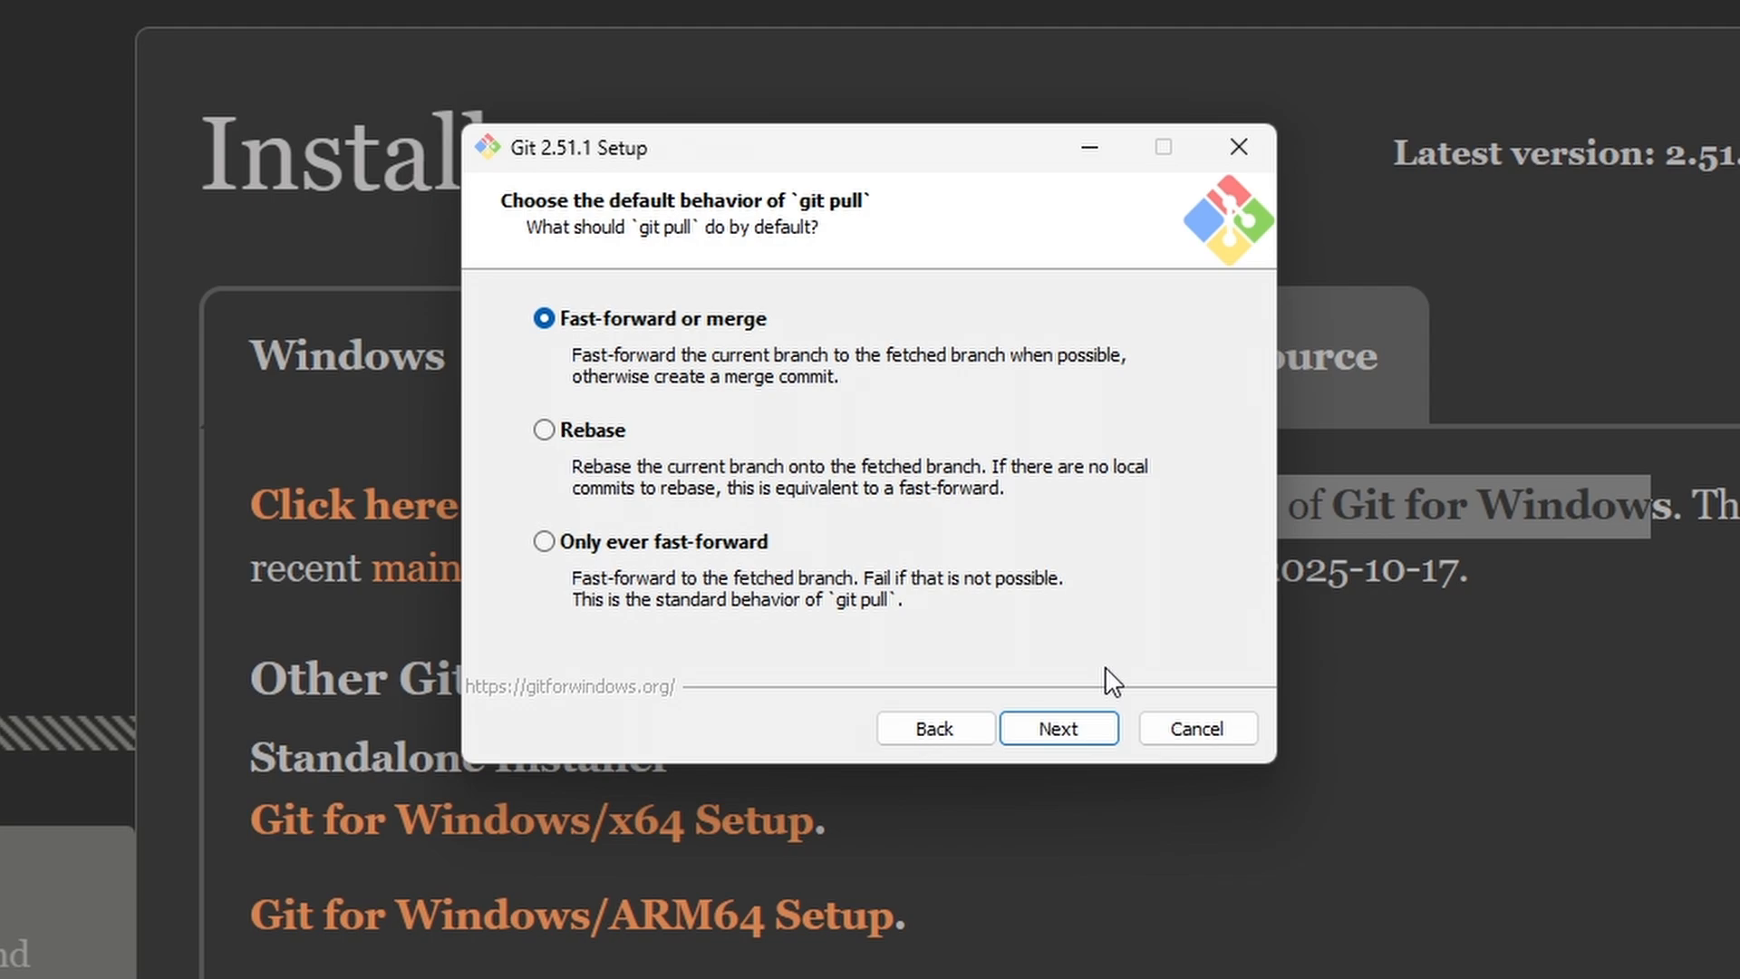
left_click(1074, 730)
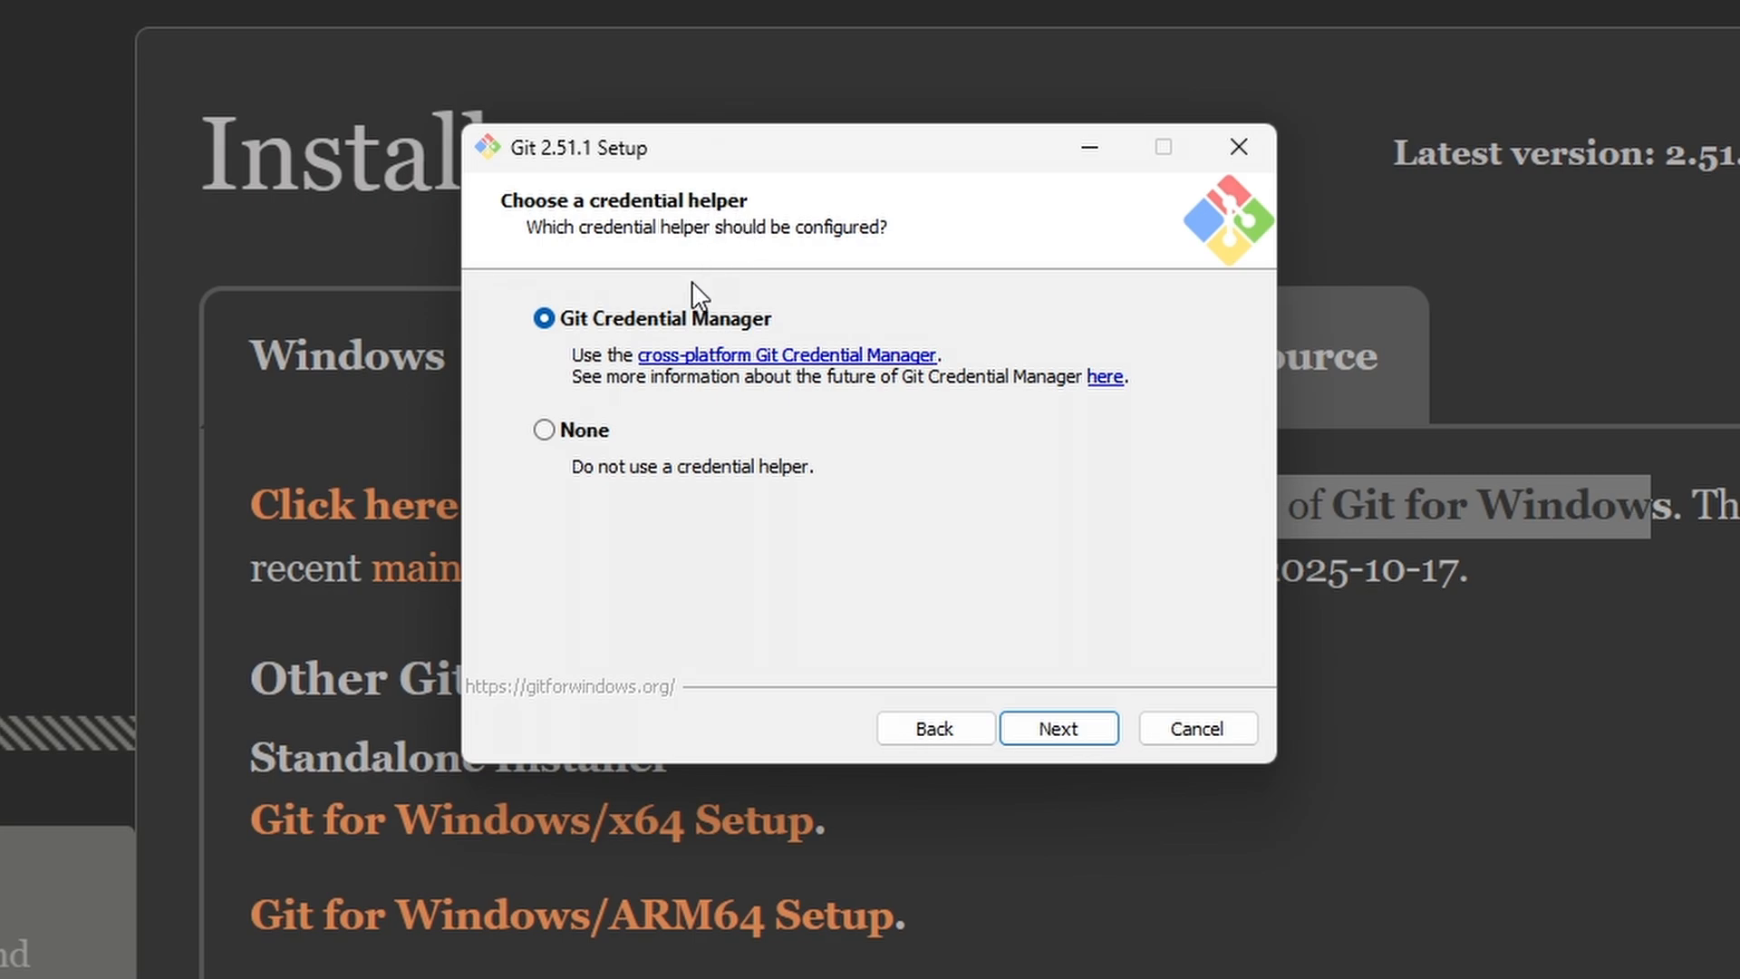
left_click(1047, 731)
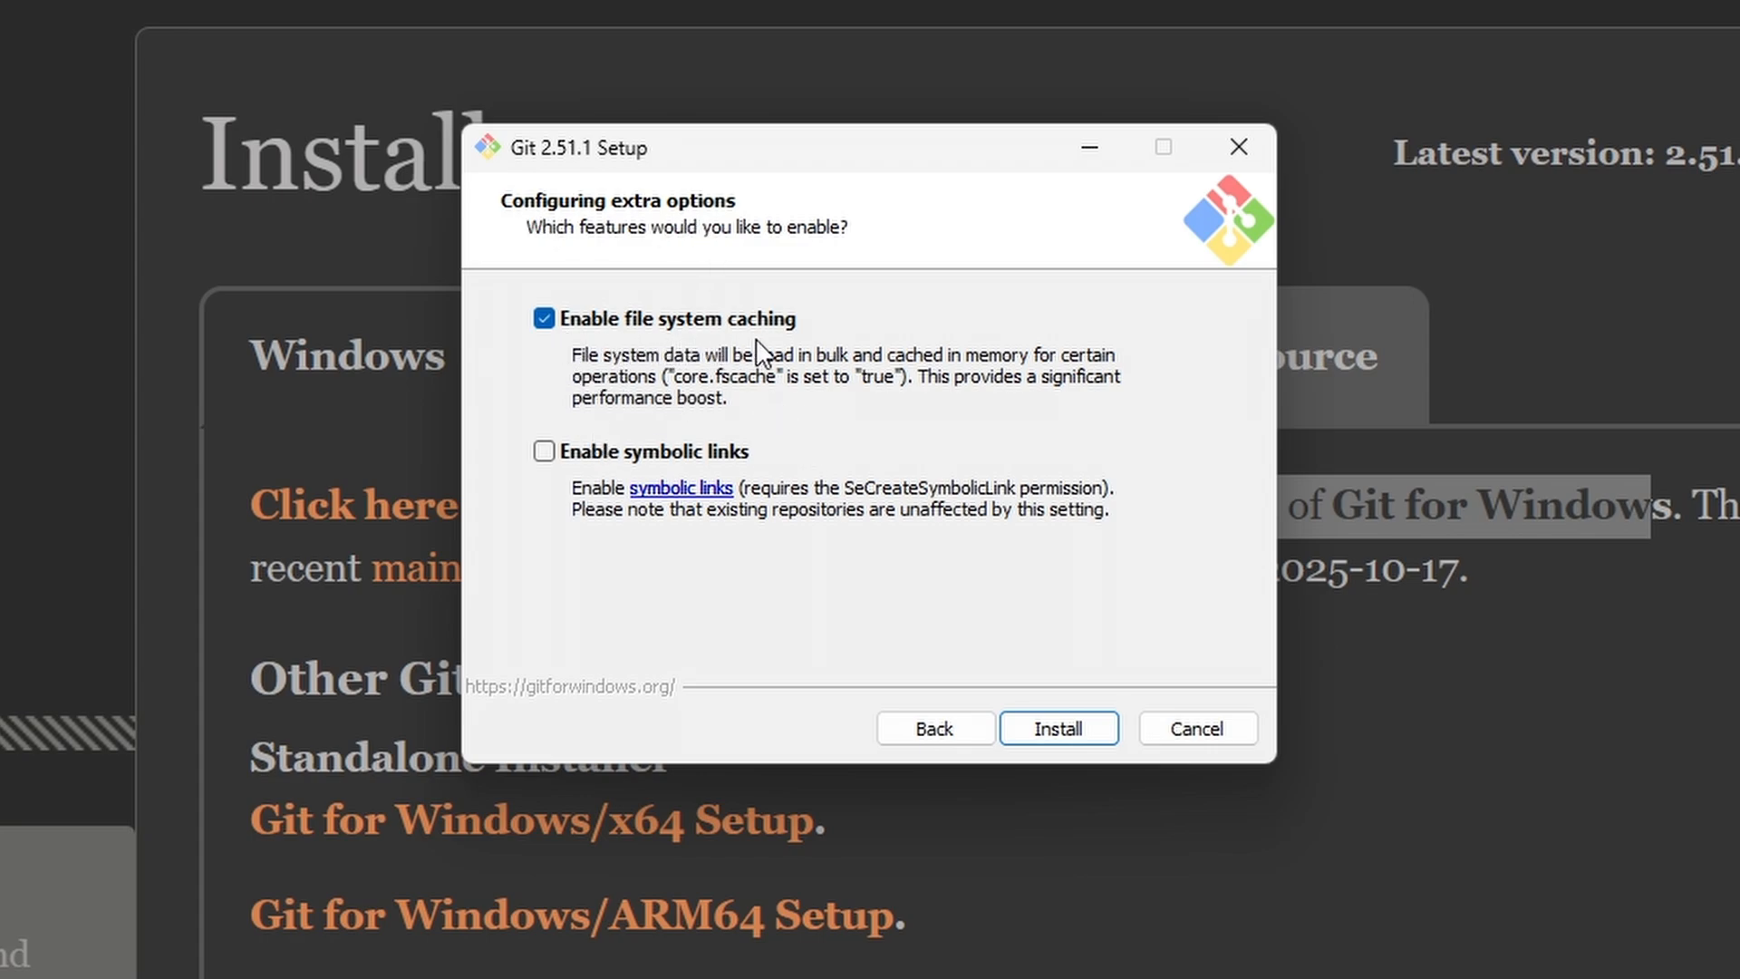
Step: Install Git with file system caching enabled, and finish setup by launching Git Bash without viewing the release notes
left_click(1062, 730)
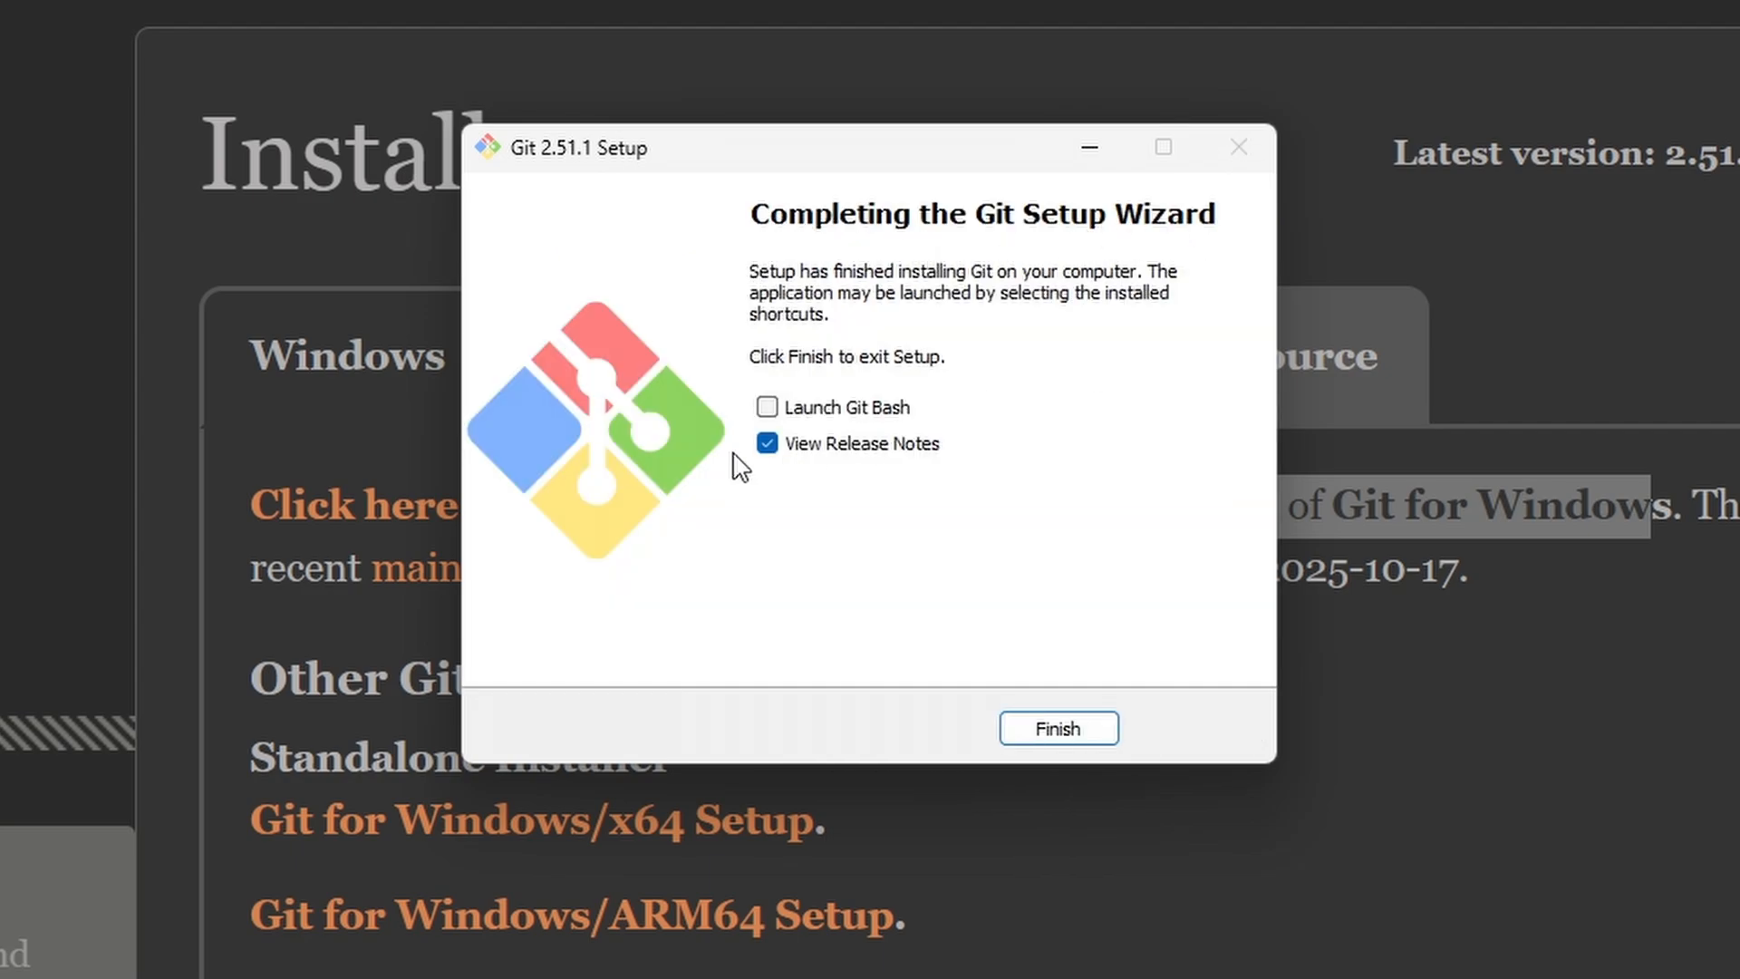
left_click(766, 447)
left_click(766, 410)
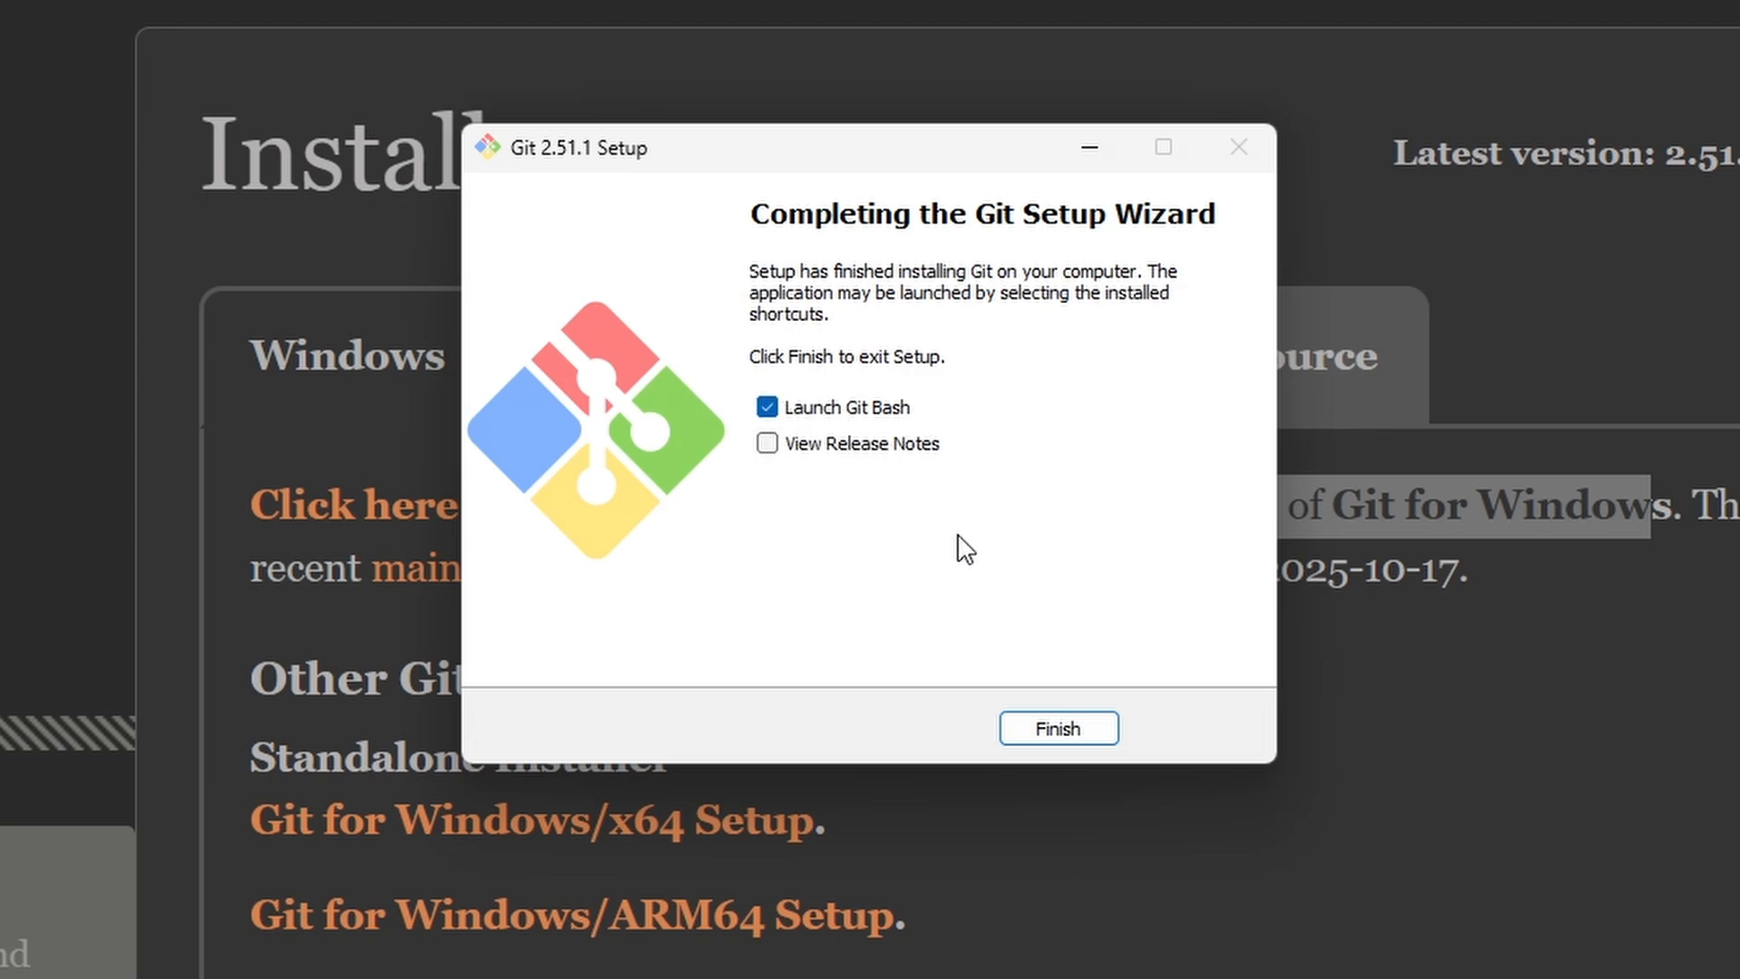
left_click(1086, 736)
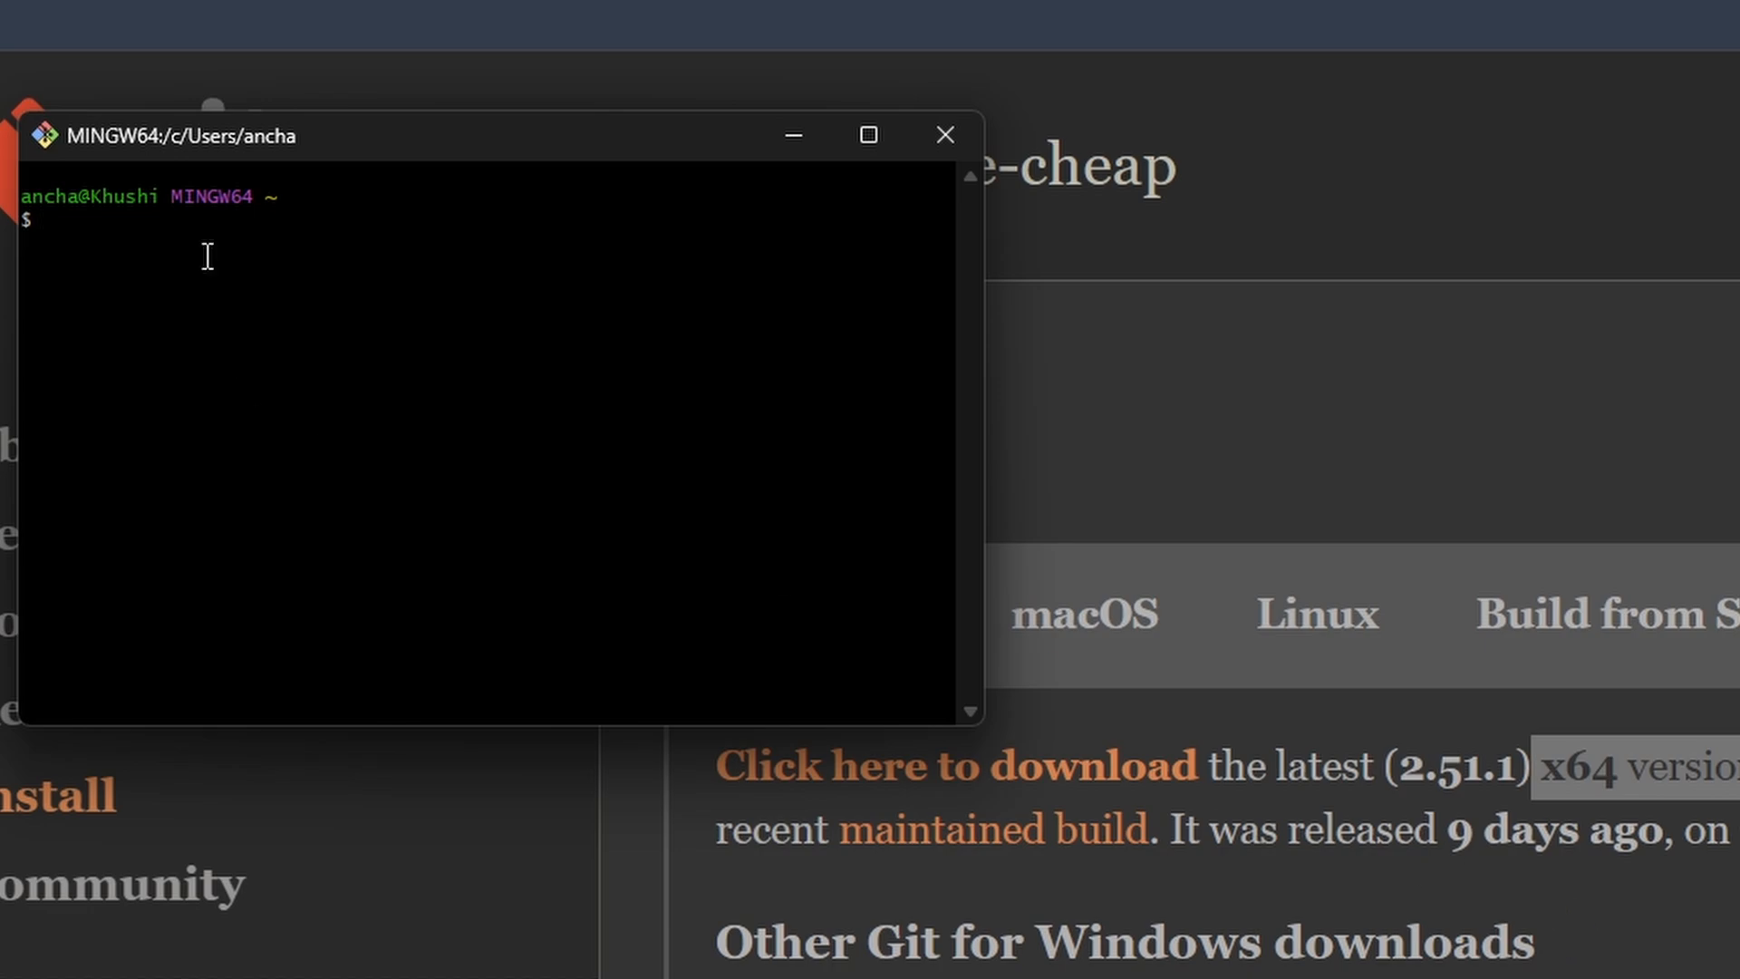
left_click_drag(244, 149, 852, 343)
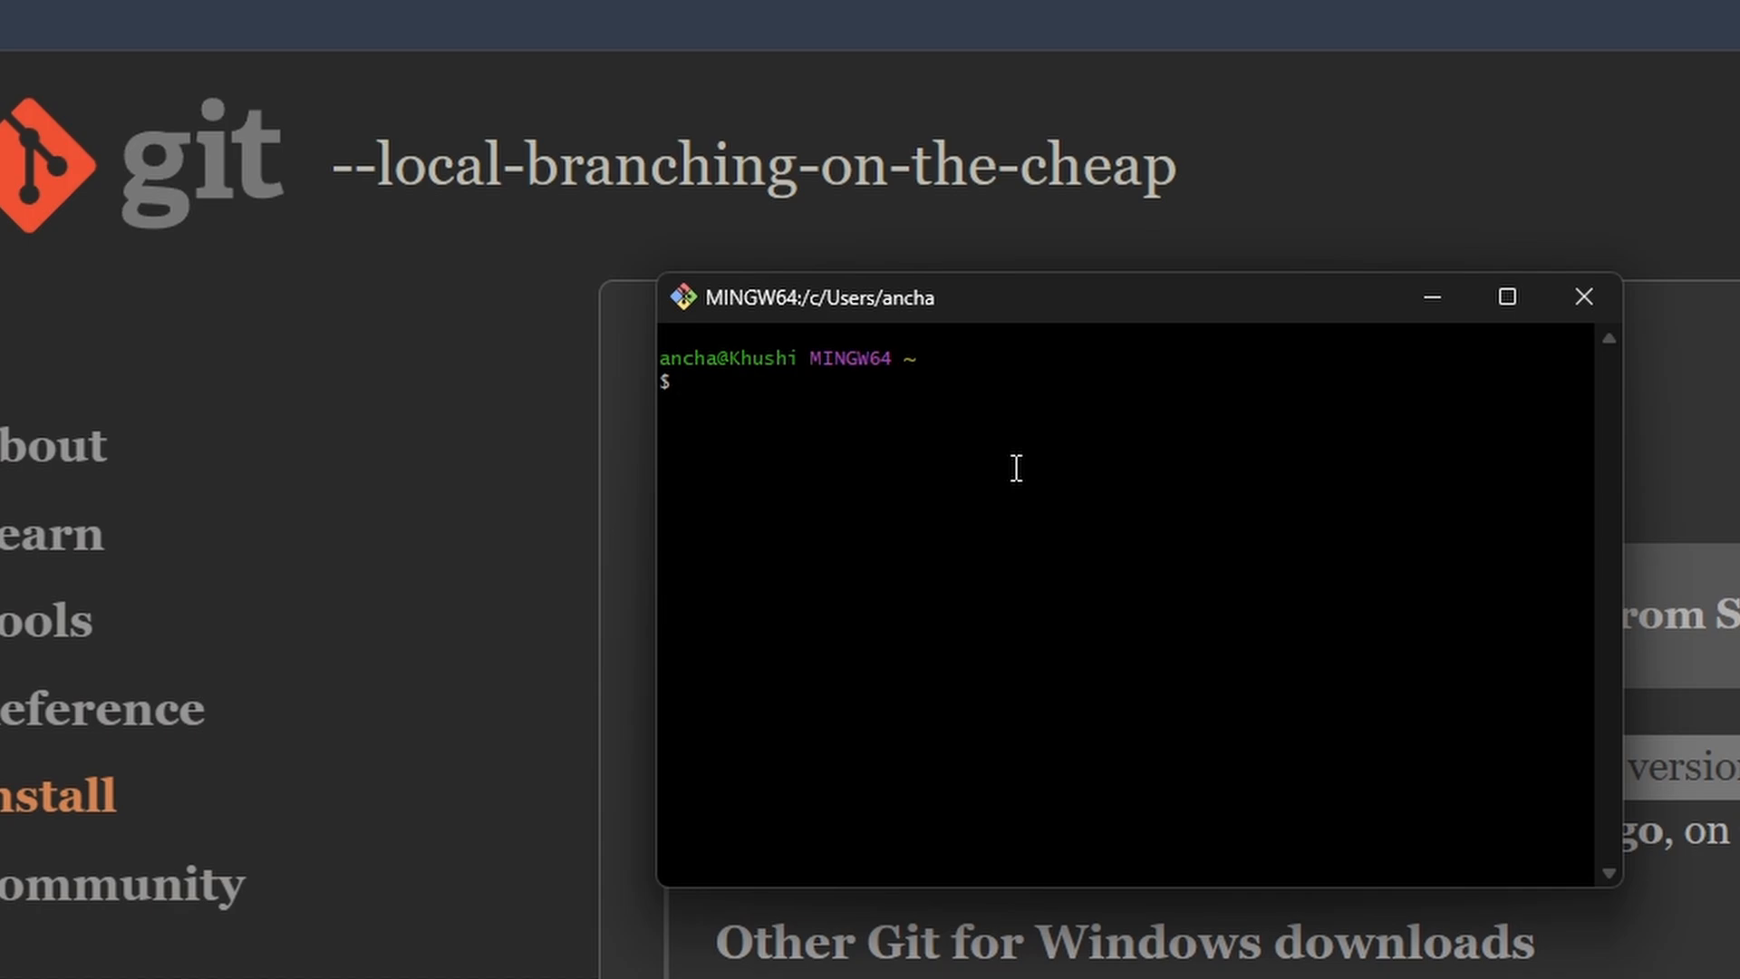
Step: Run git --version in the terminal and highlight the version number in its output
type("git --version")
key("Return")
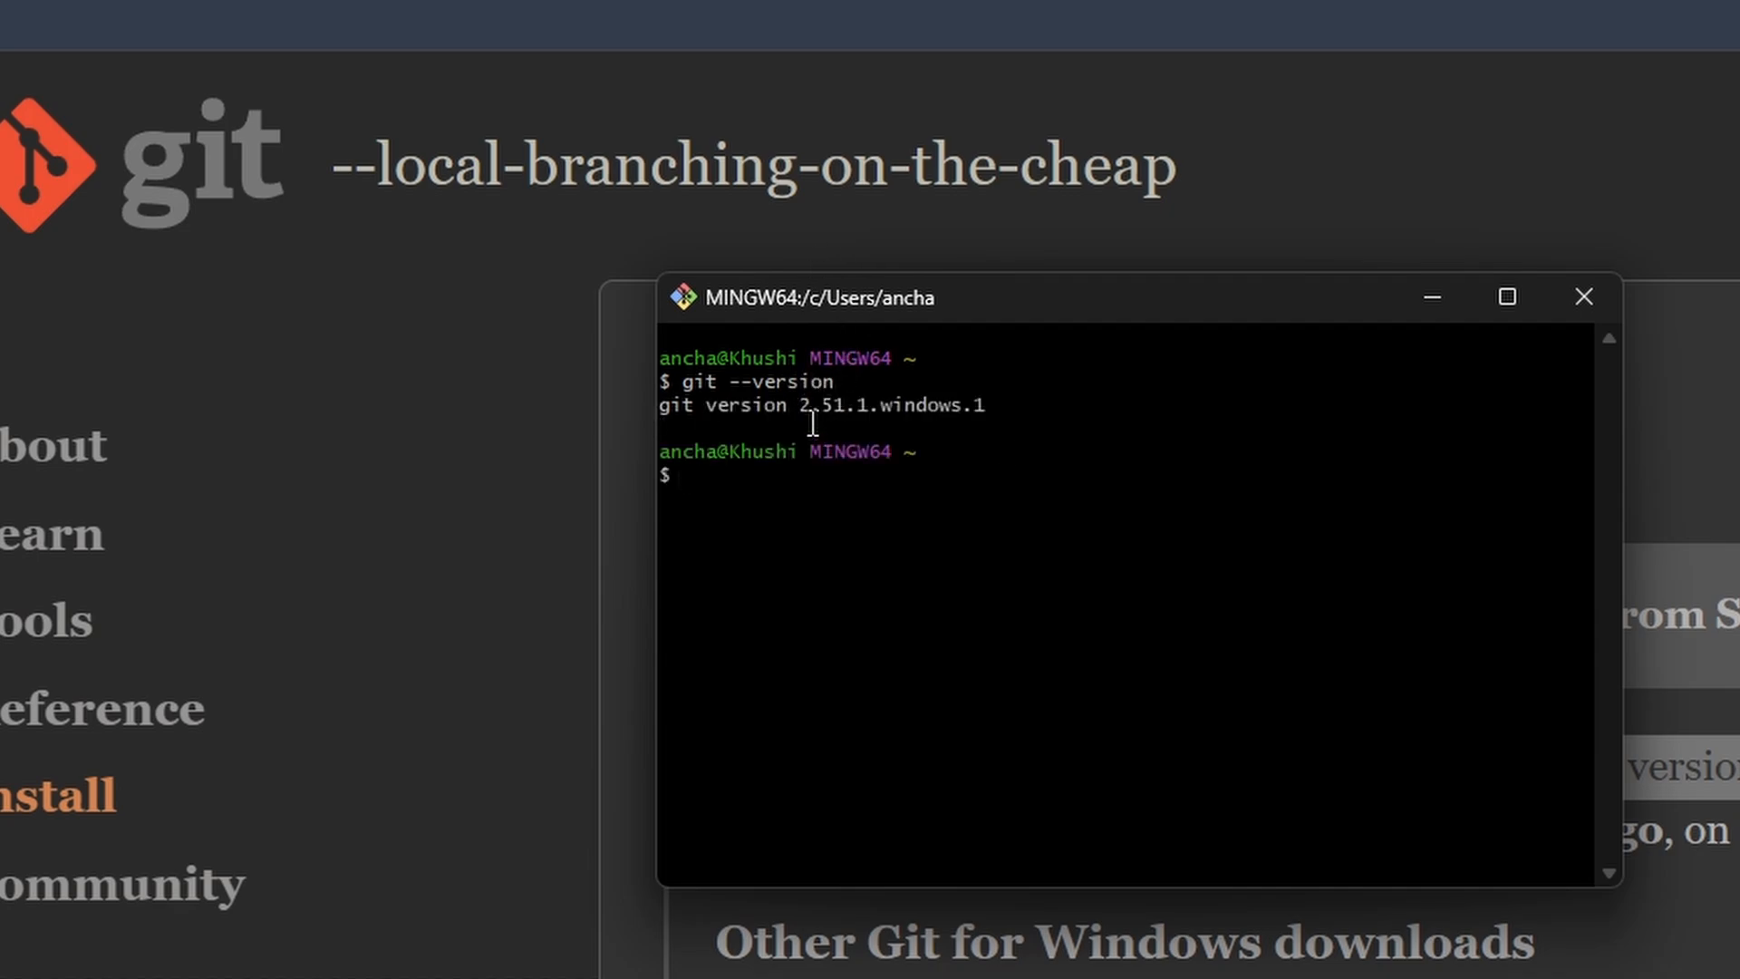
left_click_drag(801, 405, 876, 406)
left_click_drag(1006, 404, 859, 406)
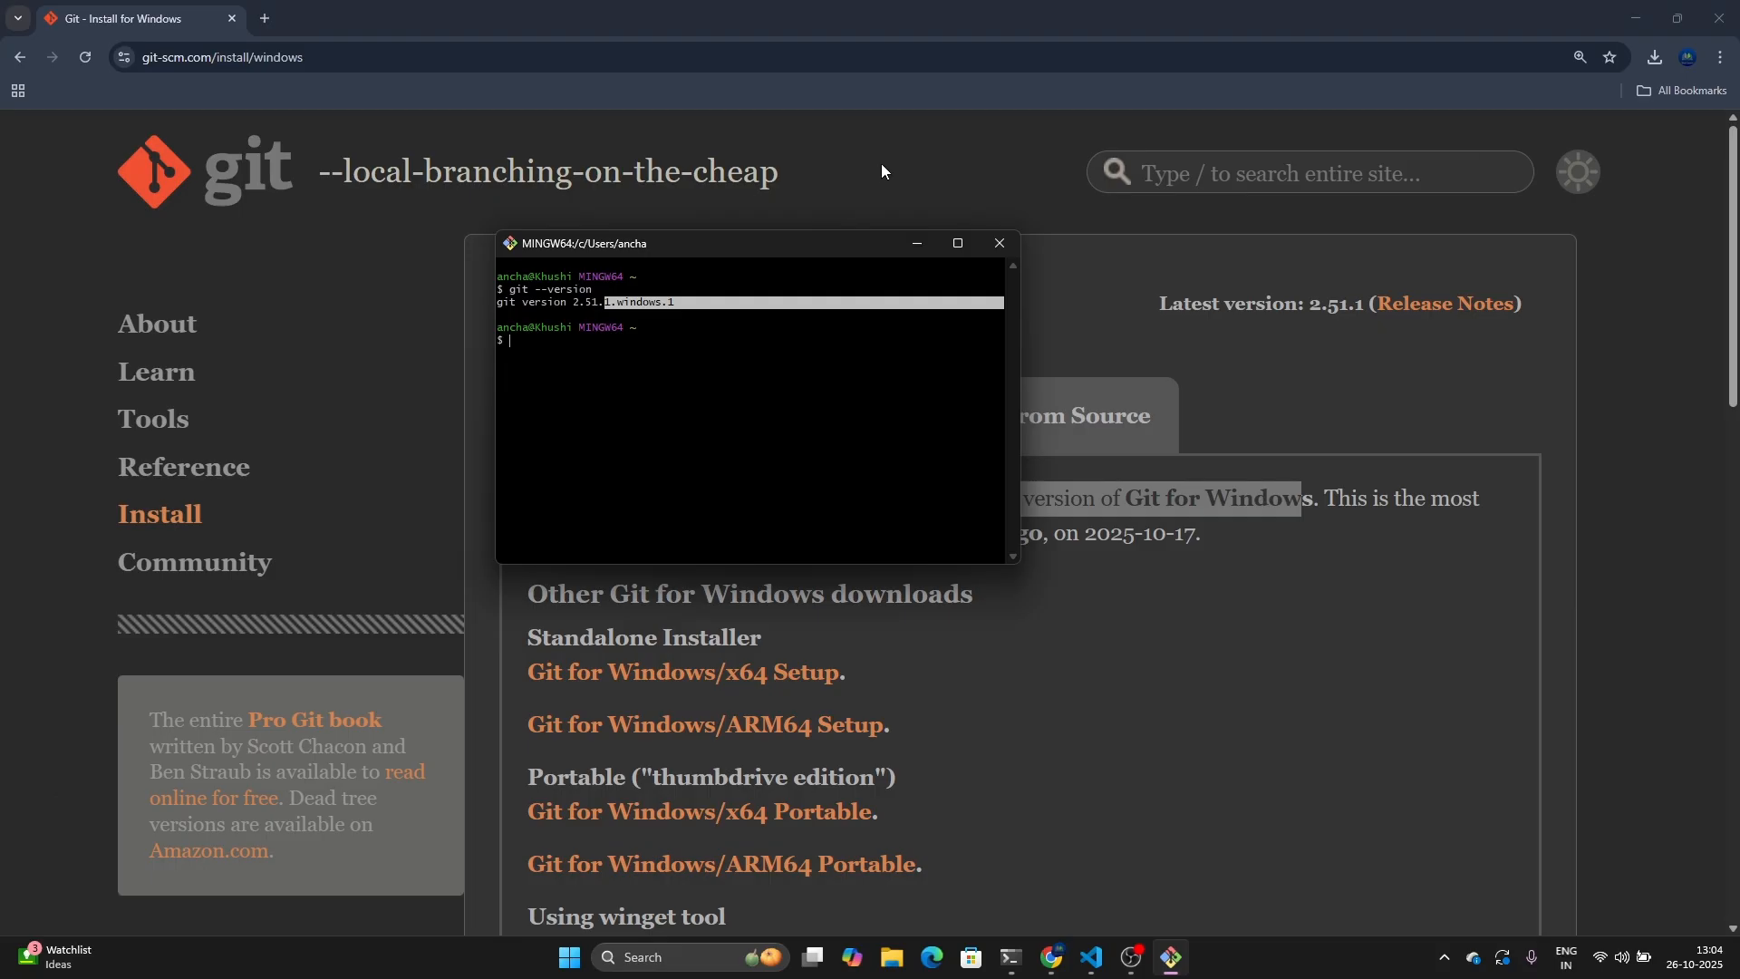
Step: Switch to the browser to compare the latest x64 version on the Git for Windows install page, and return to Git Bash
left_click(1374, 156)
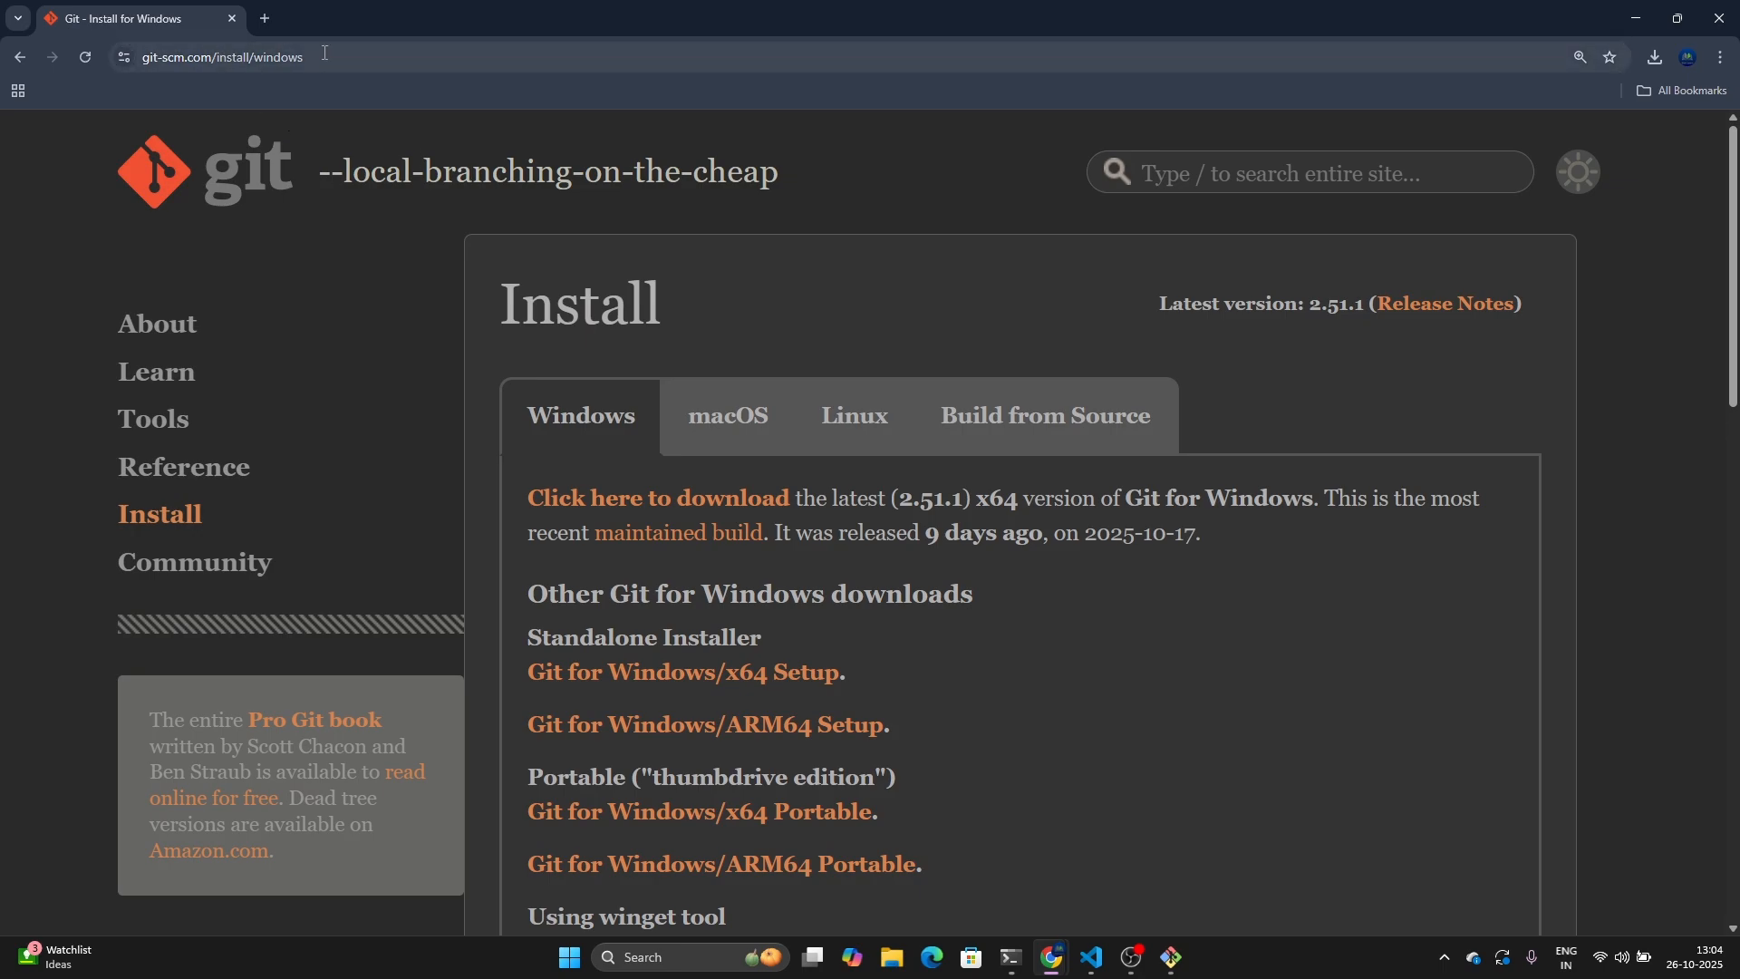
left_click(372, 56)
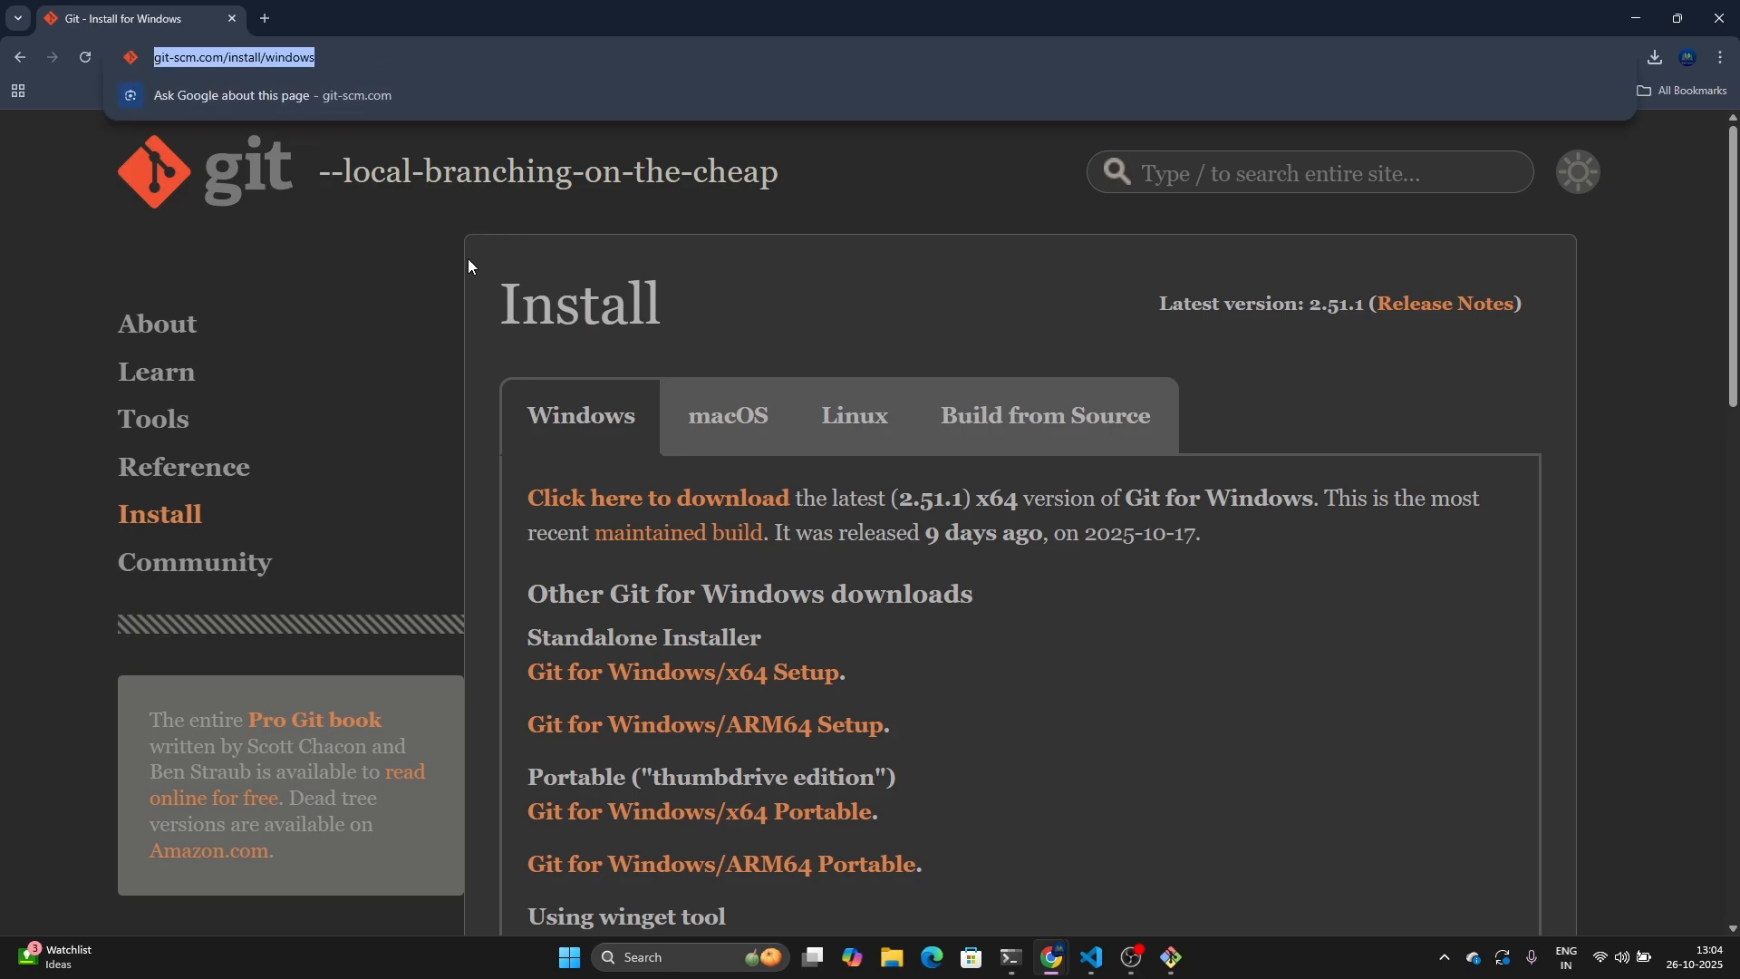
left_click_drag(900, 498, 967, 499)
left_click(1171, 958)
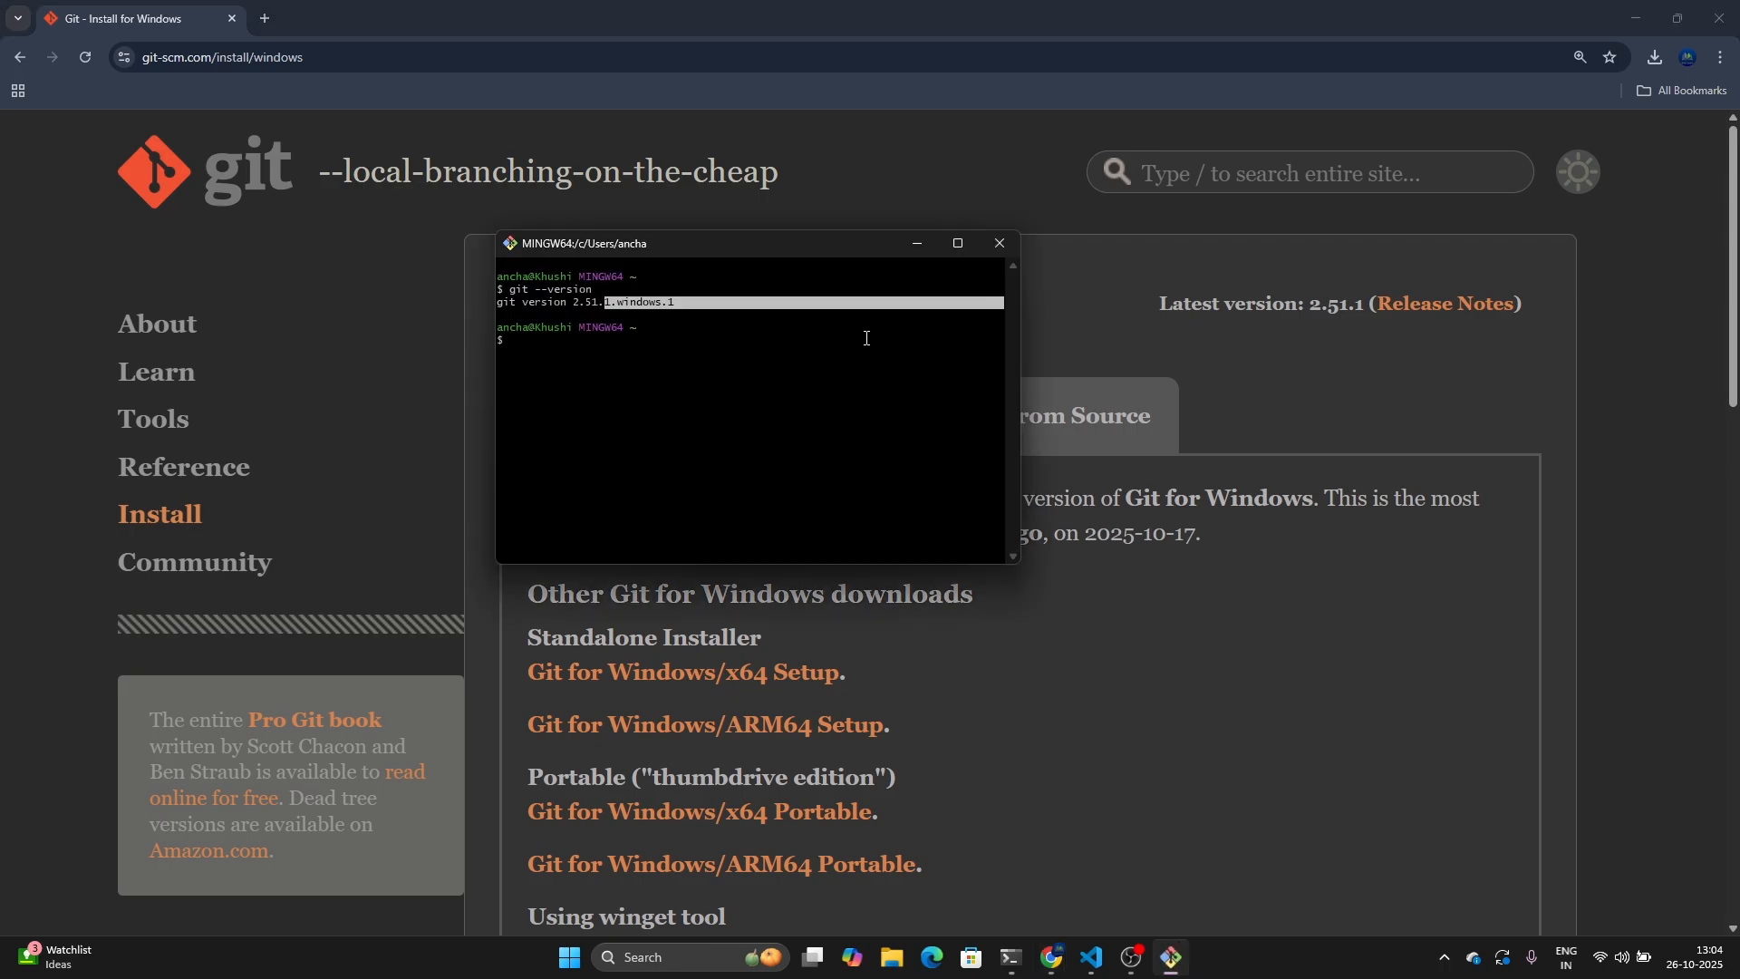
Step: Minimize the browser behind Git Bash, highlight the git --version command with its output, and clear the selection
left_click(1637, 16)
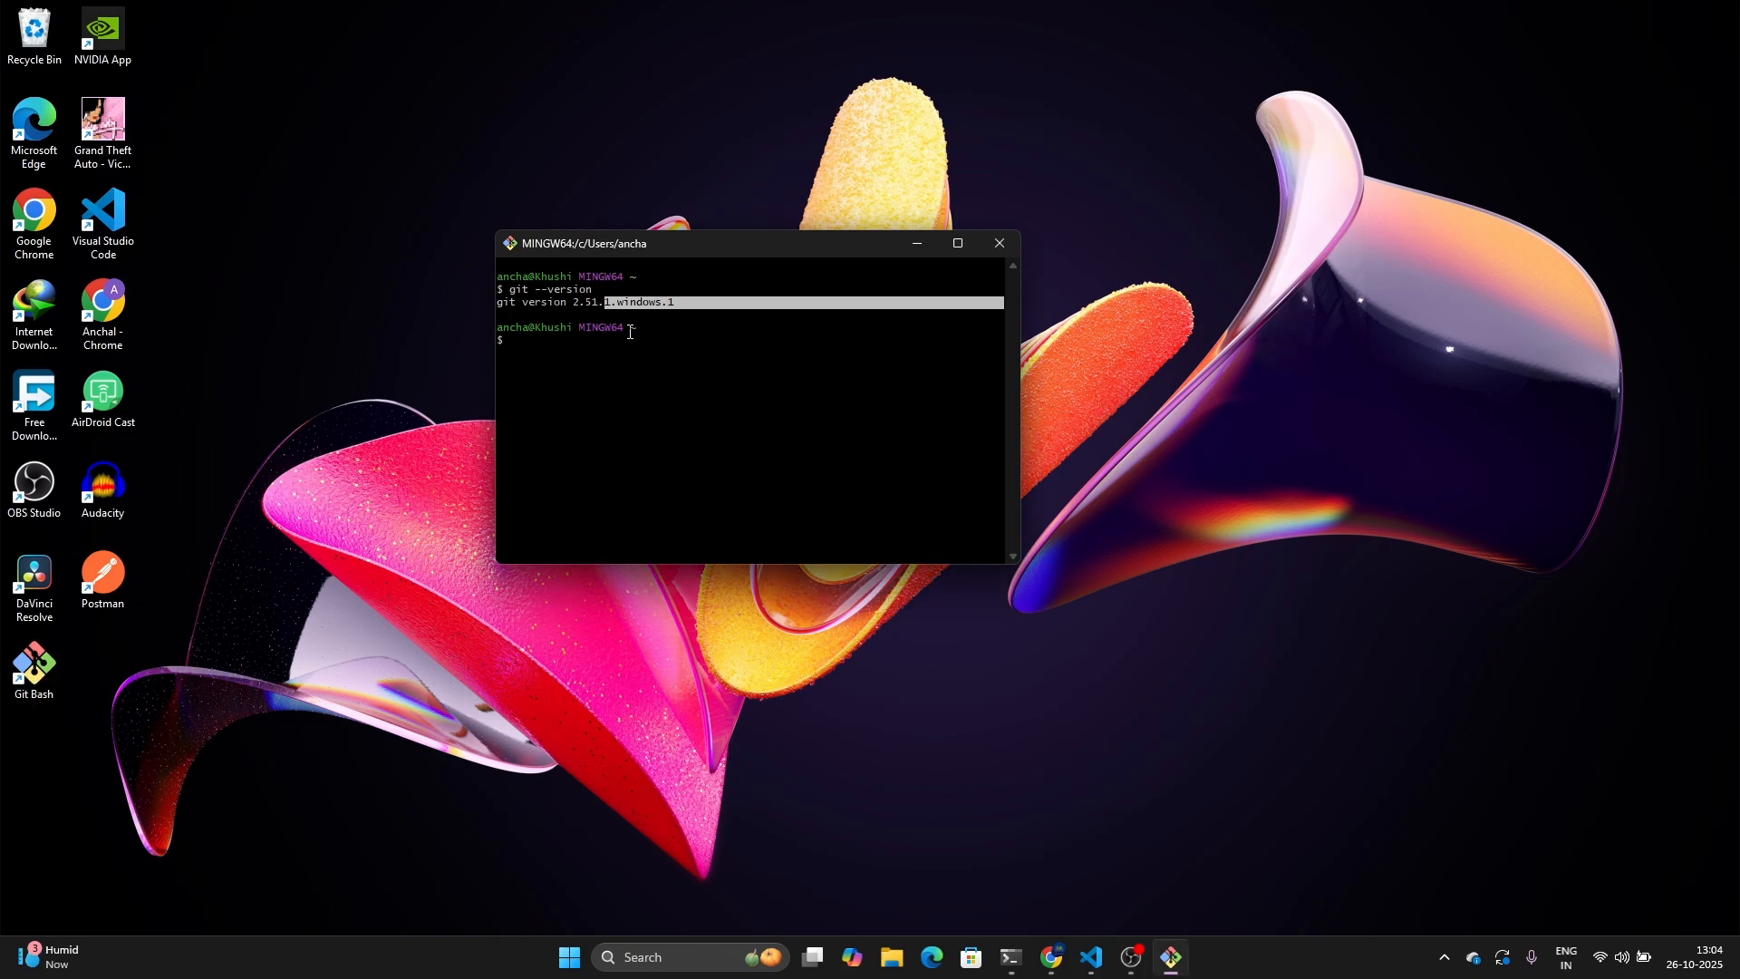
left_click_drag(689, 302, 479, 296)
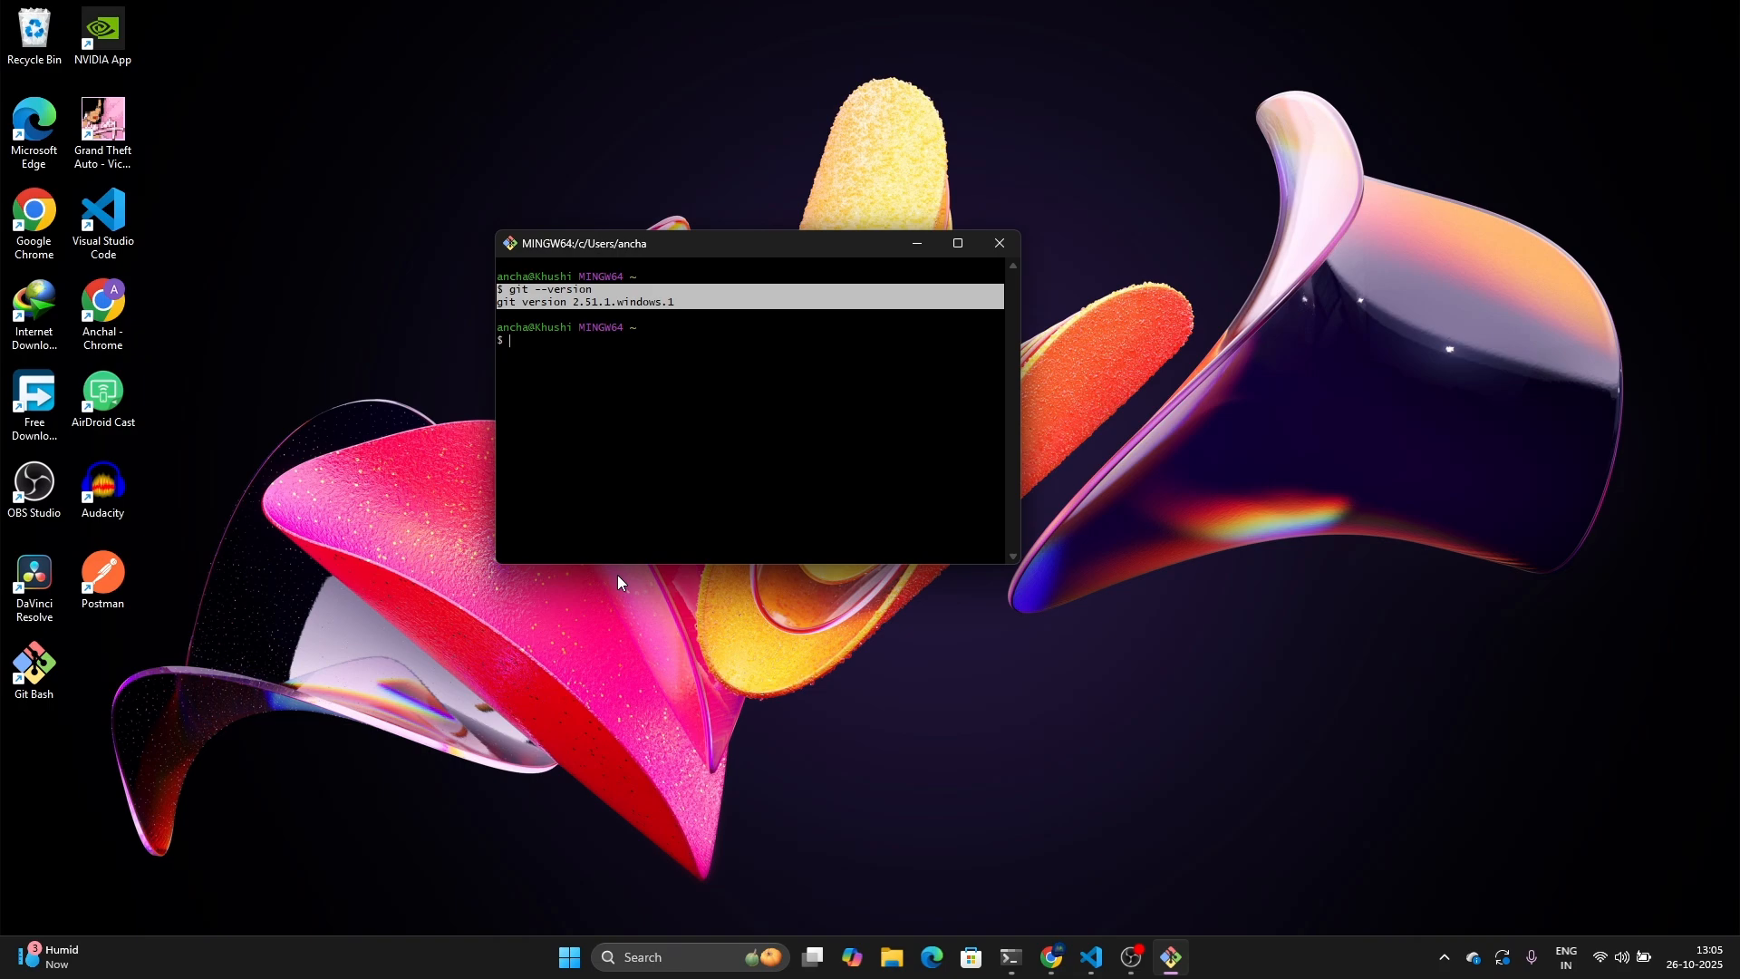
key("Escape")
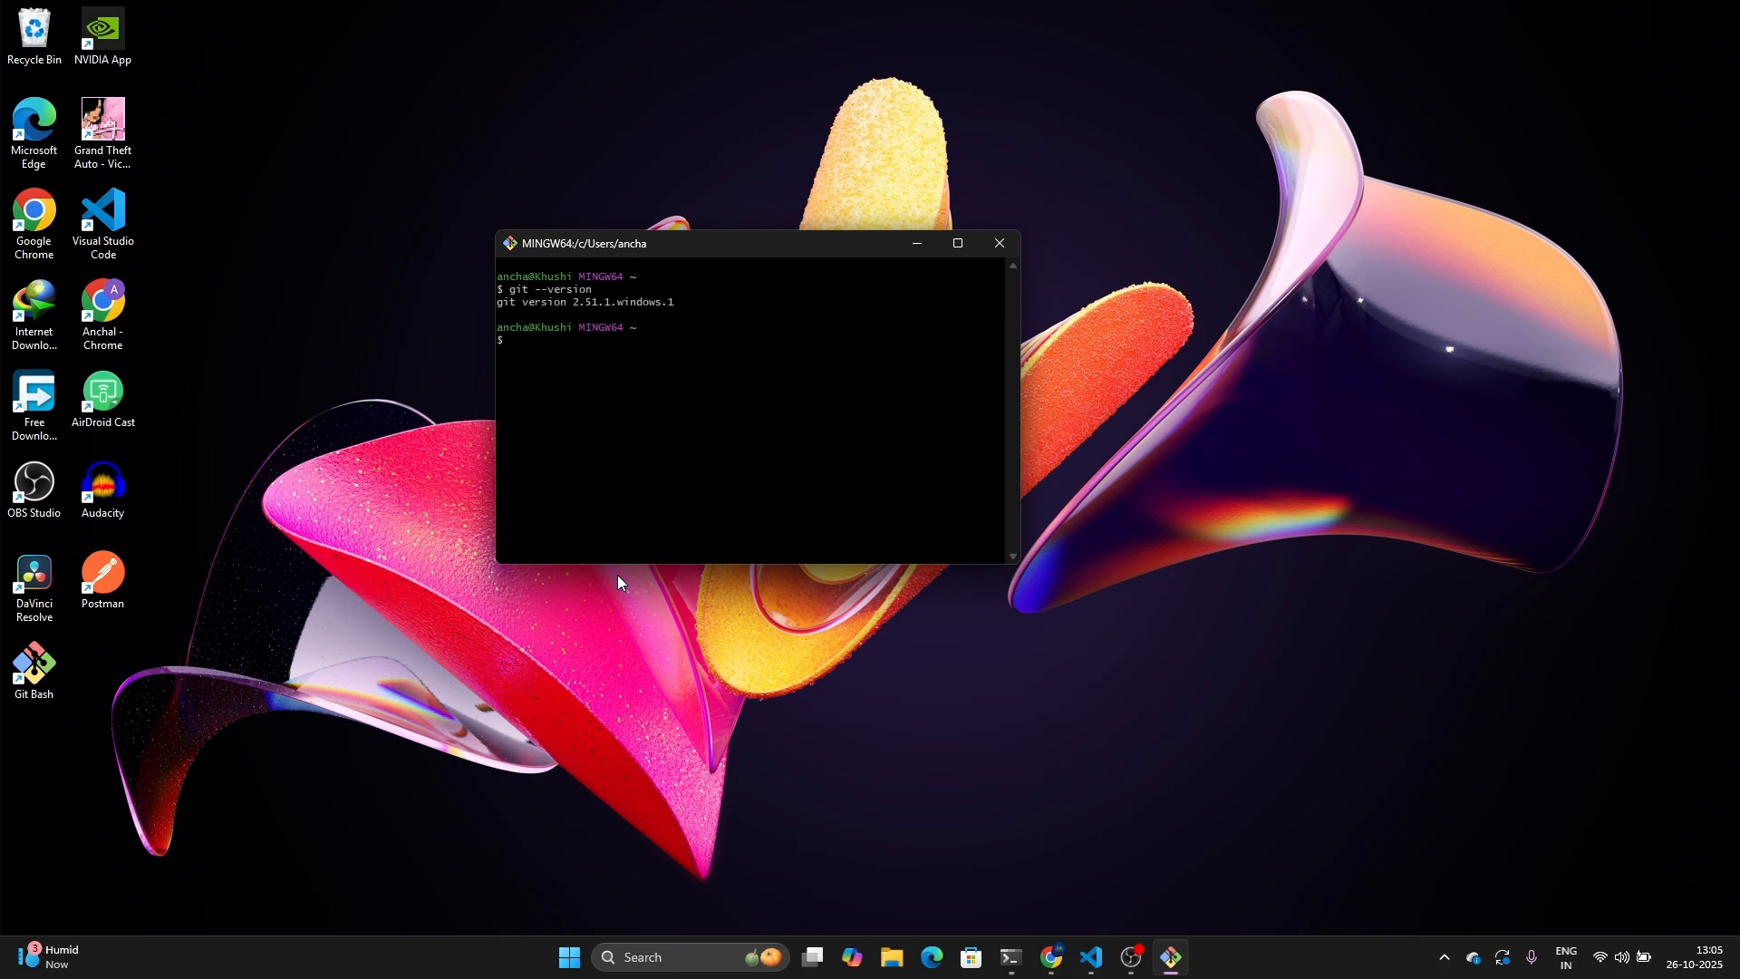